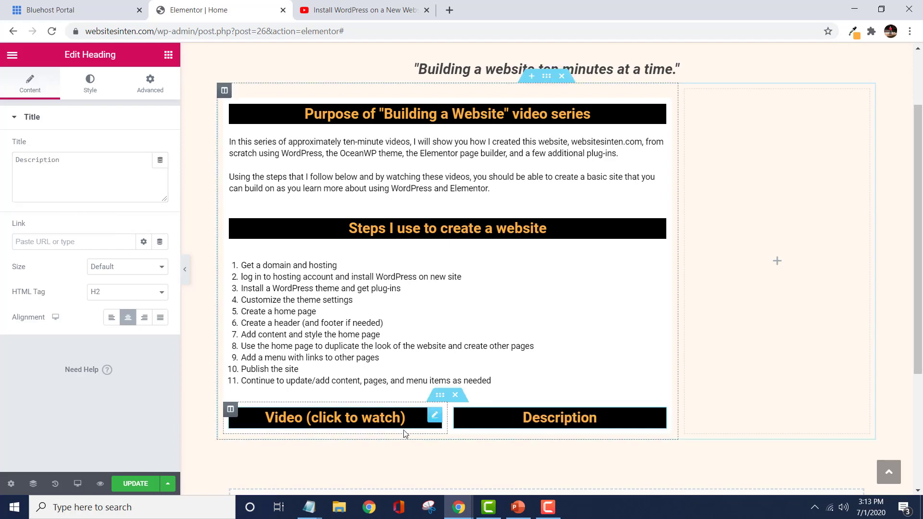
Step: Give the inner section holding the Video and Description headings a solid border with width 1 on all sides
scroll(402, 434, down, 1)
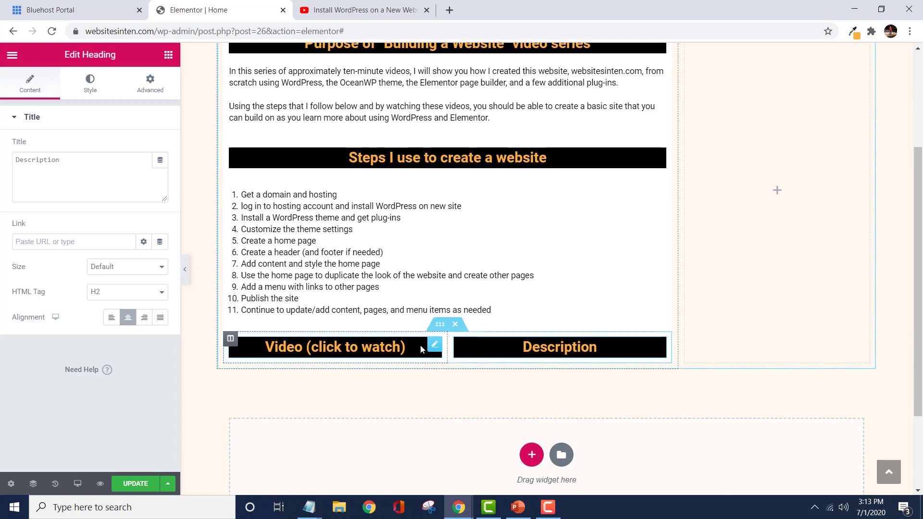
scroll(421, 346, down, 1)
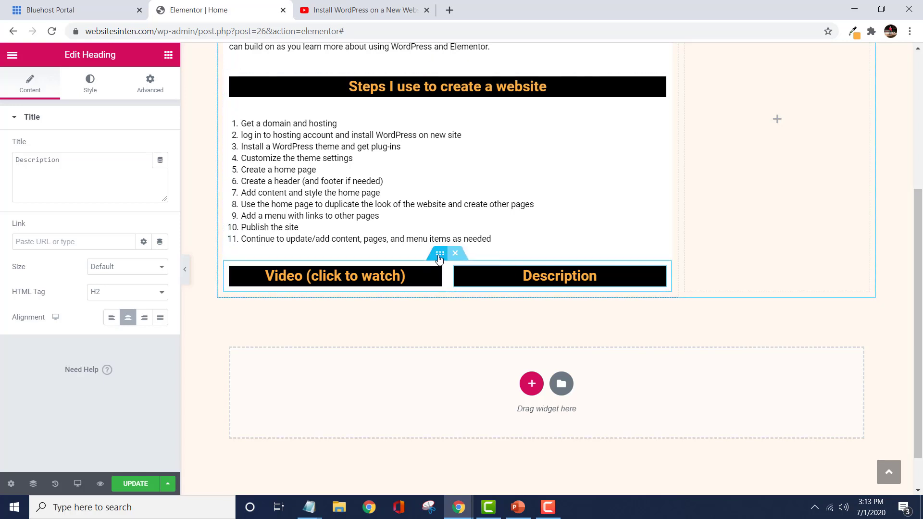
click(439, 255)
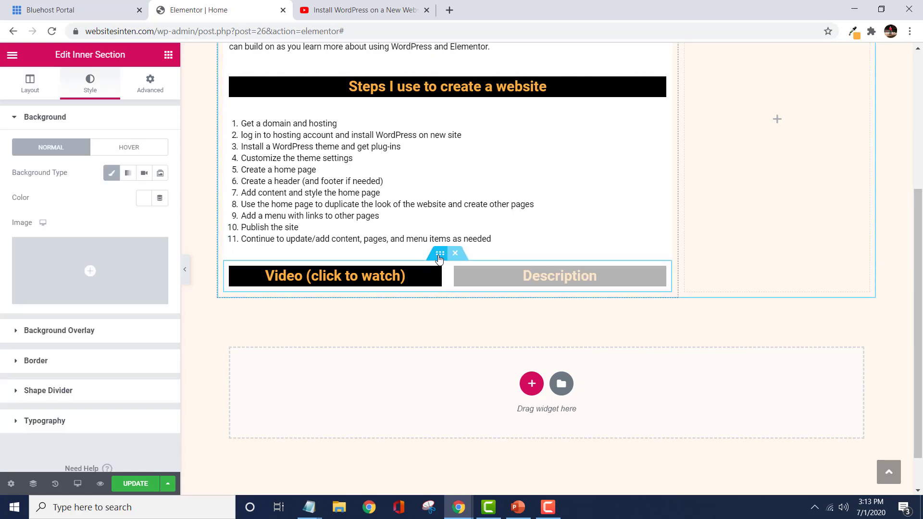
click(57, 369)
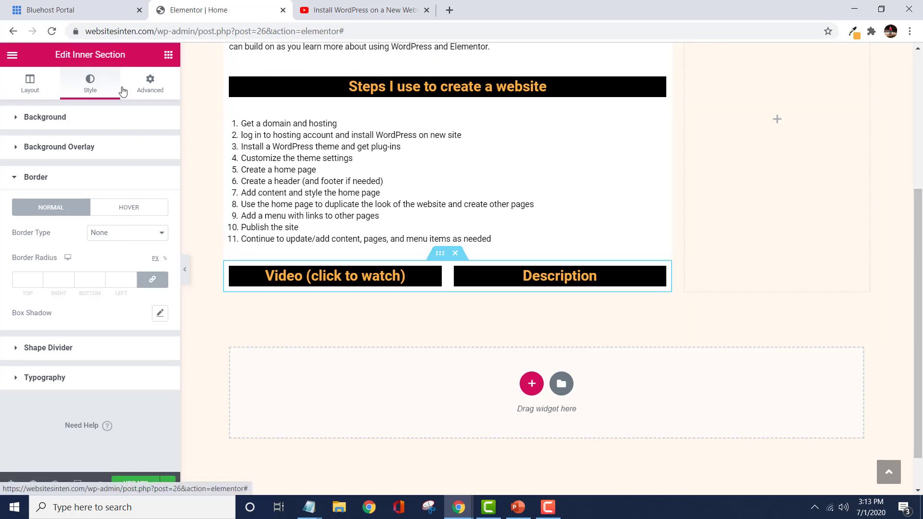
click(108, 235)
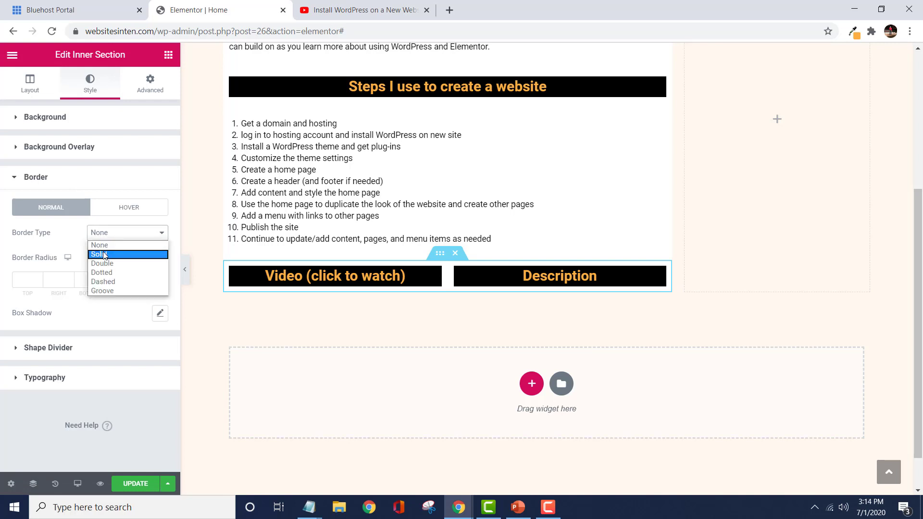
click(105, 255)
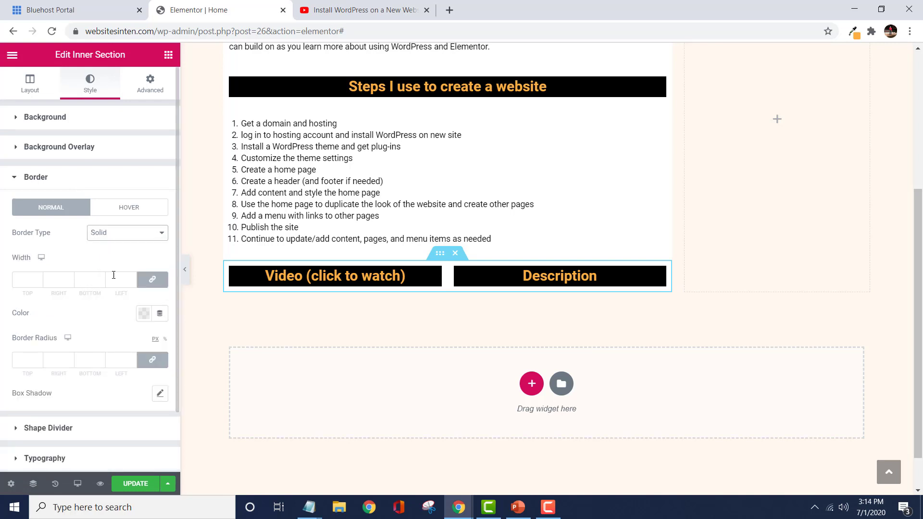
click(29, 281)
text(1)
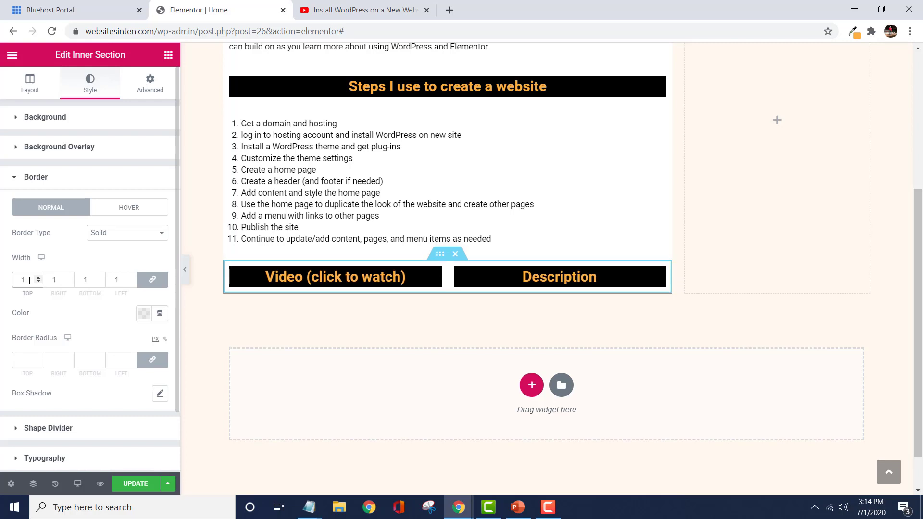
click(333, 320)
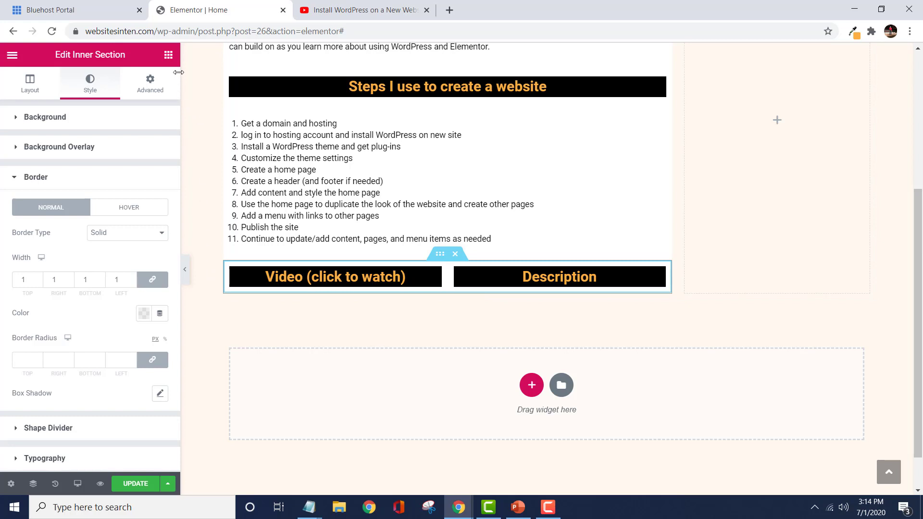
Step: Add a two-column inner section below the Video and Description headings and give it a white classic background (#FFFFFF)
click(169, 56)
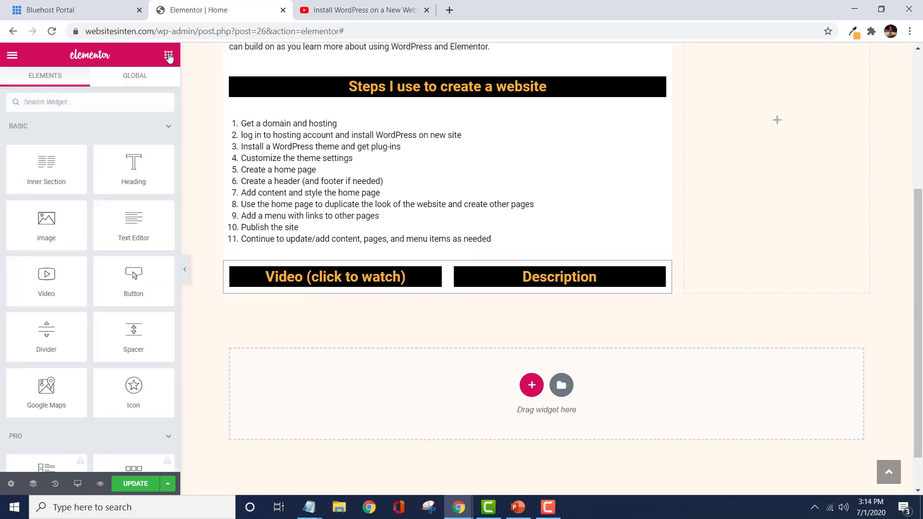
drag(52, 179, 384, 293)
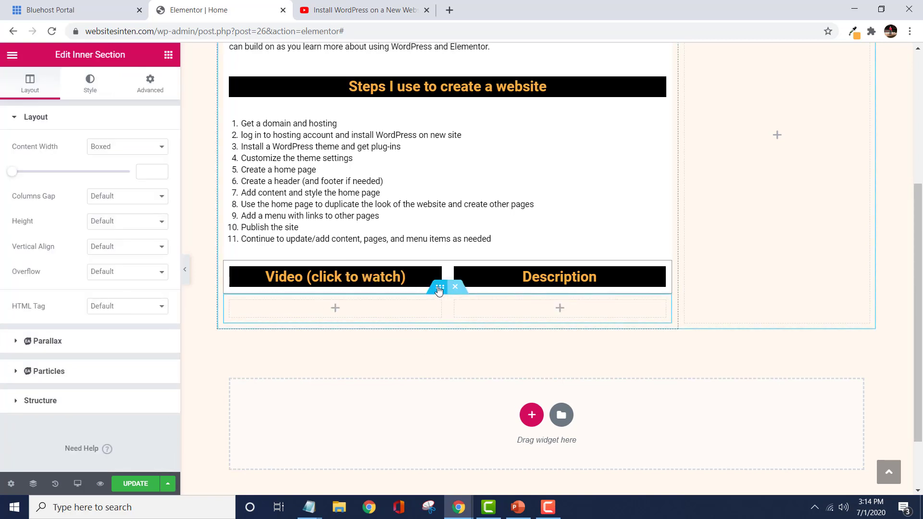
click(100, 81)
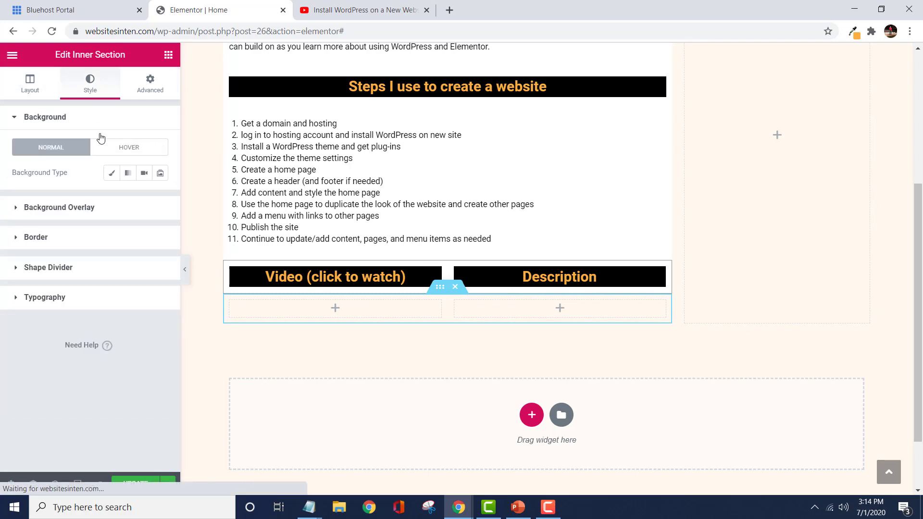
click(112, 173)
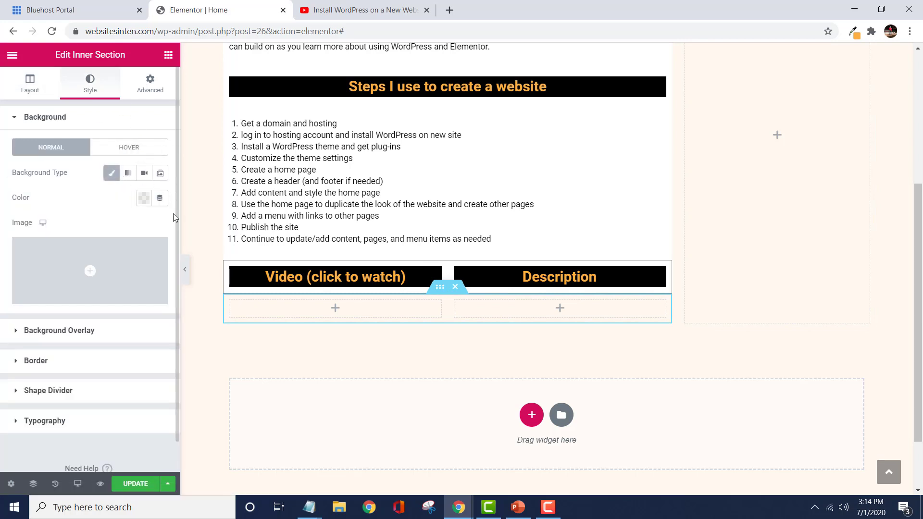
click(144, 198)
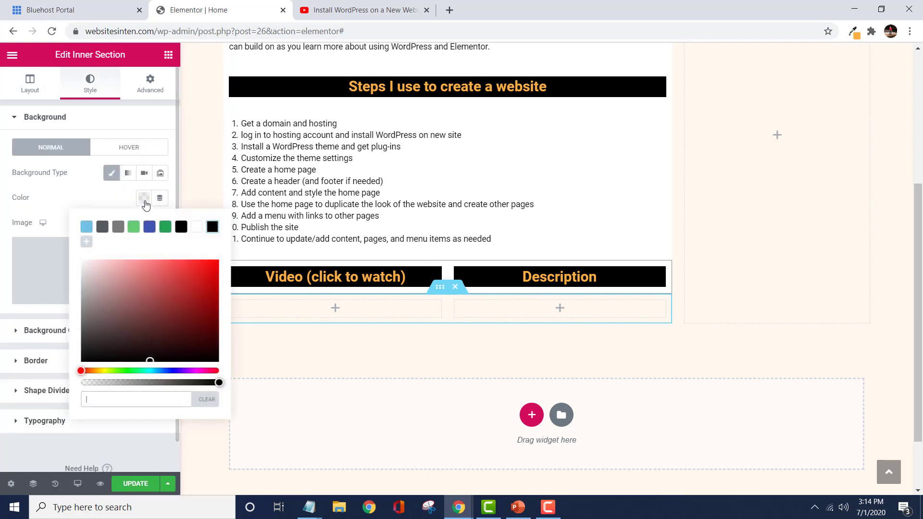
click(195, 229)
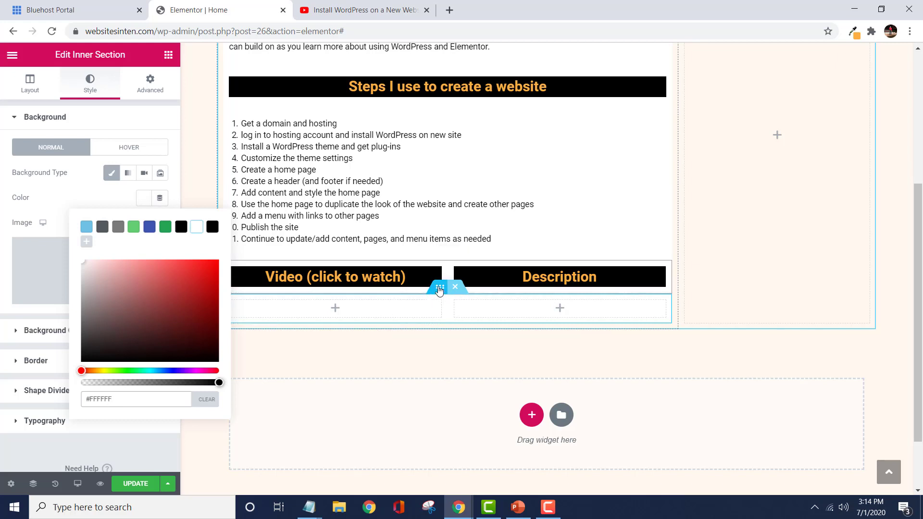
click(144, 200)
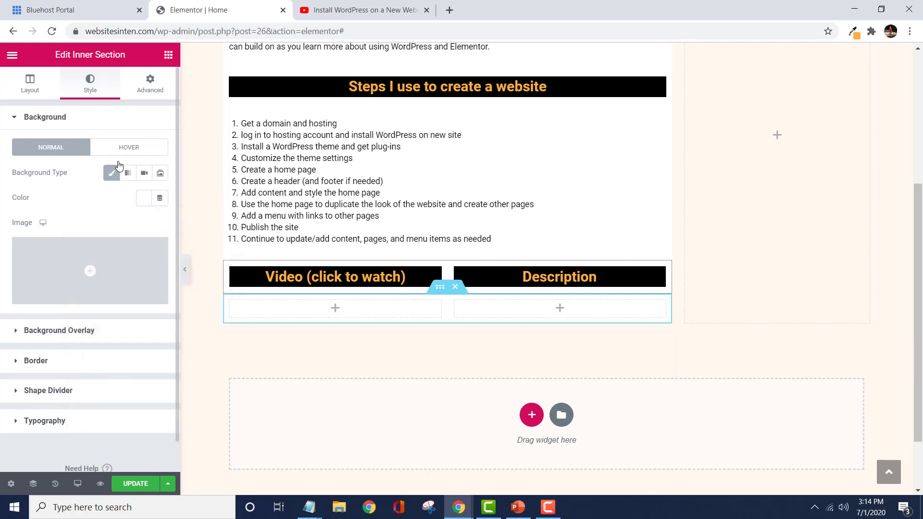
Step: Give the new empty inner section a solid border with width 1 on all sides
click(73, 362)
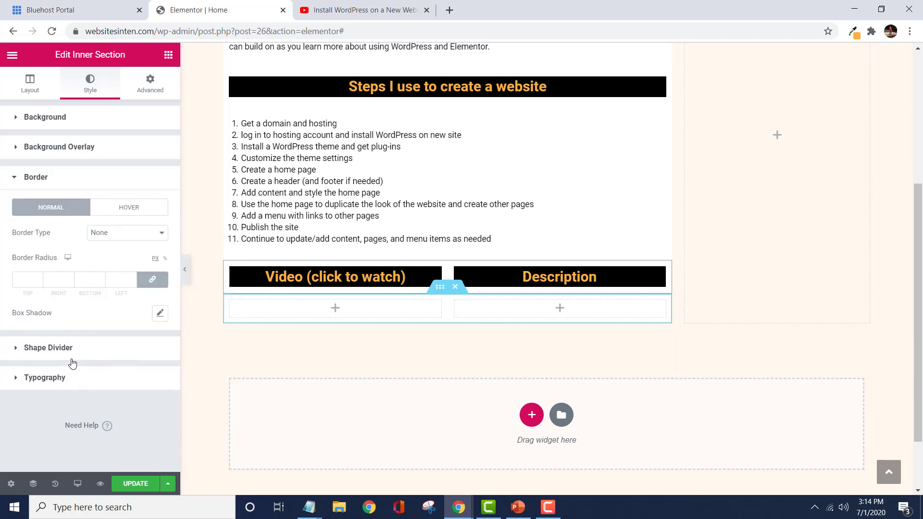
click(139, 237)
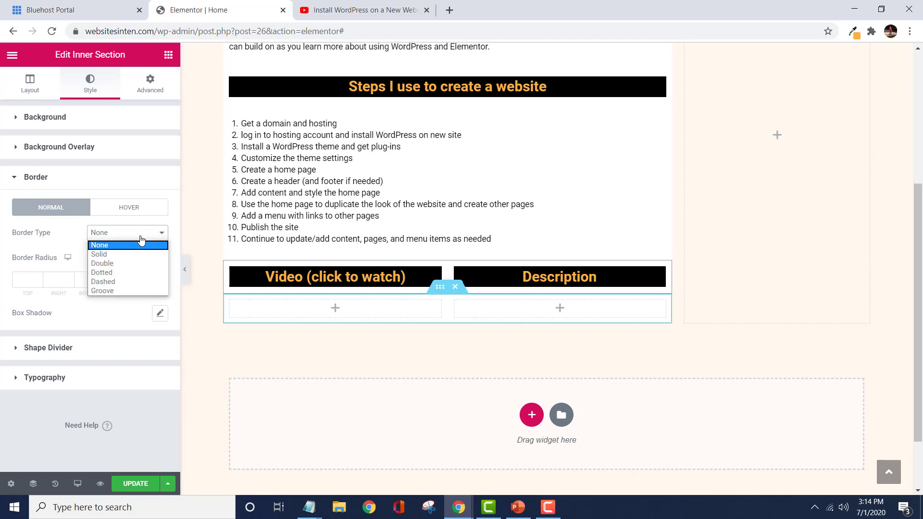
click(111, 254)
click(20, 279)
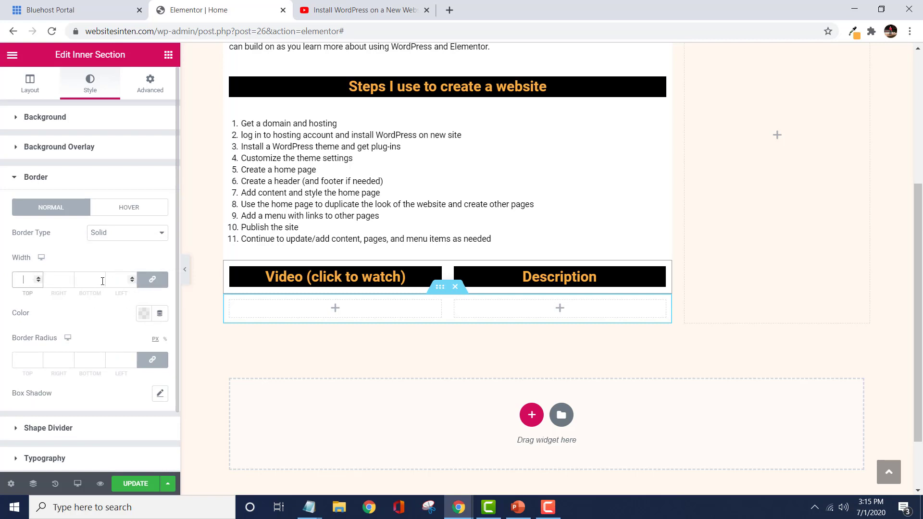
text(1)
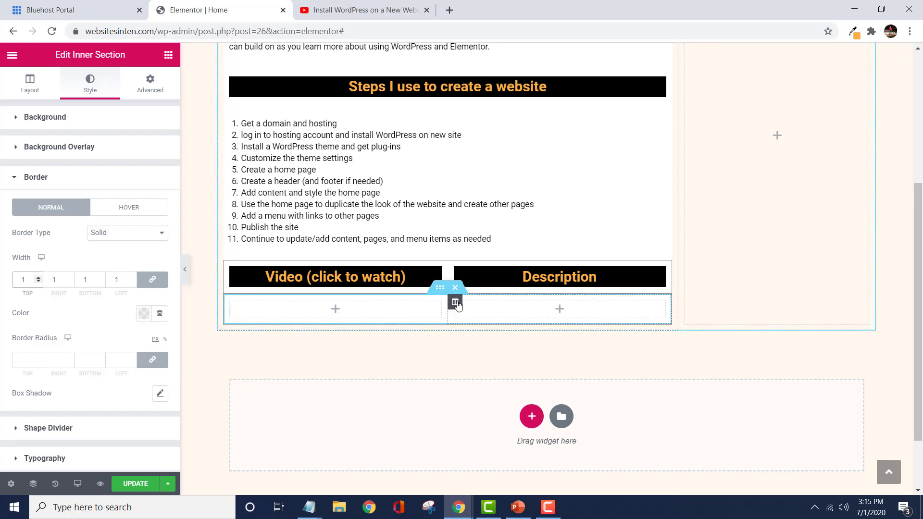
Step: Give the empty column under Description a solid border with unlinked widths, 1 on its left side and 0 on the others
click(455, 302)
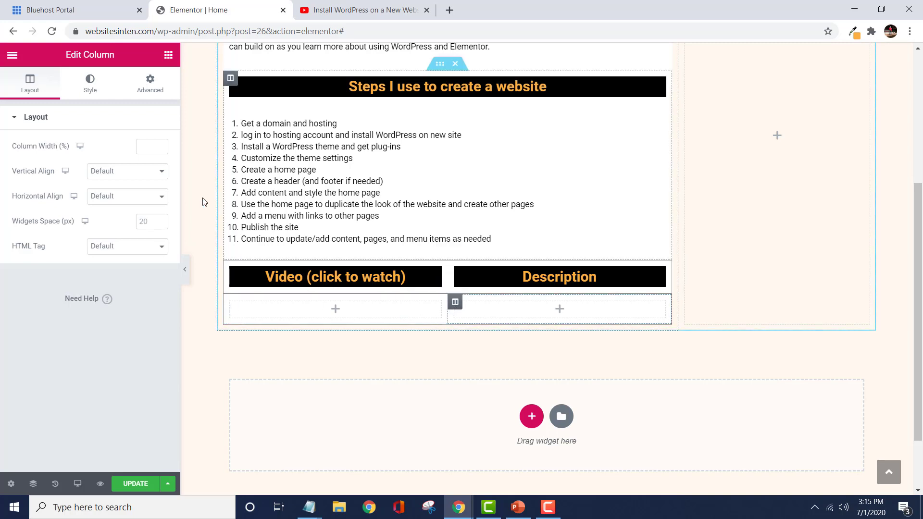
click(92, 87)
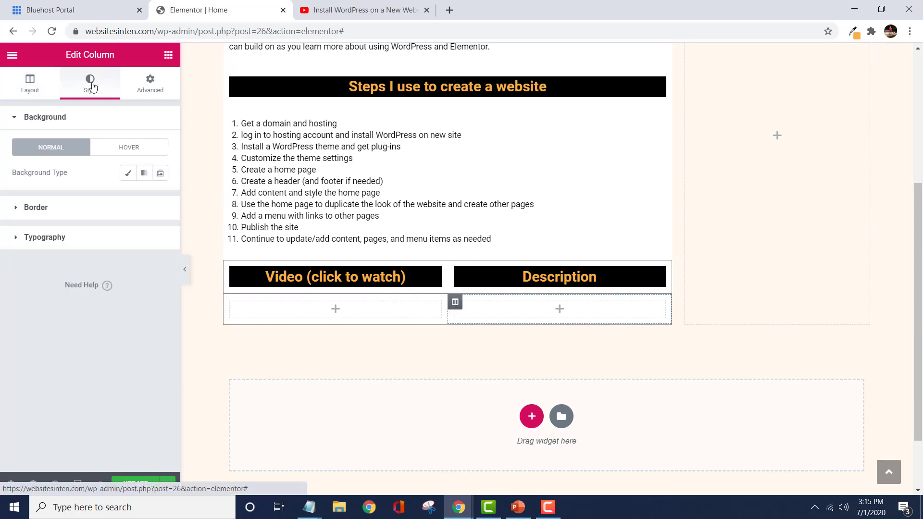
click(70, 210)
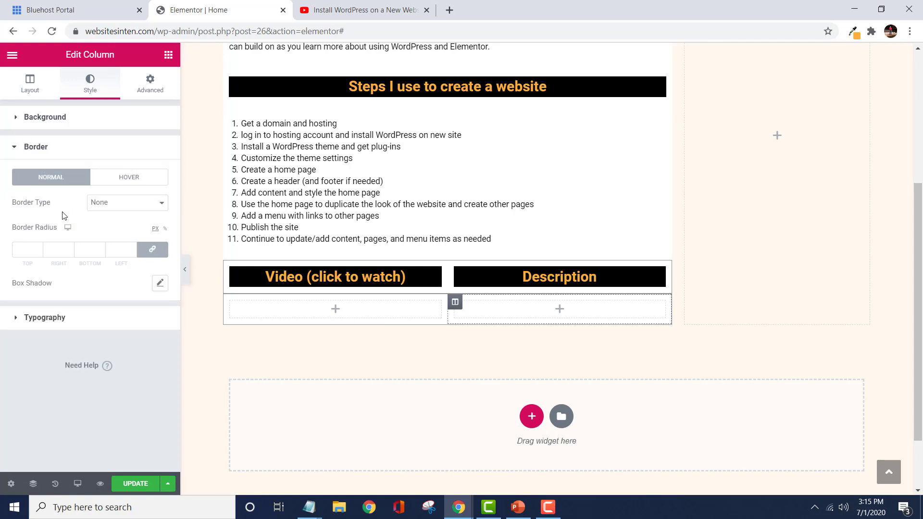
click(120, 206)
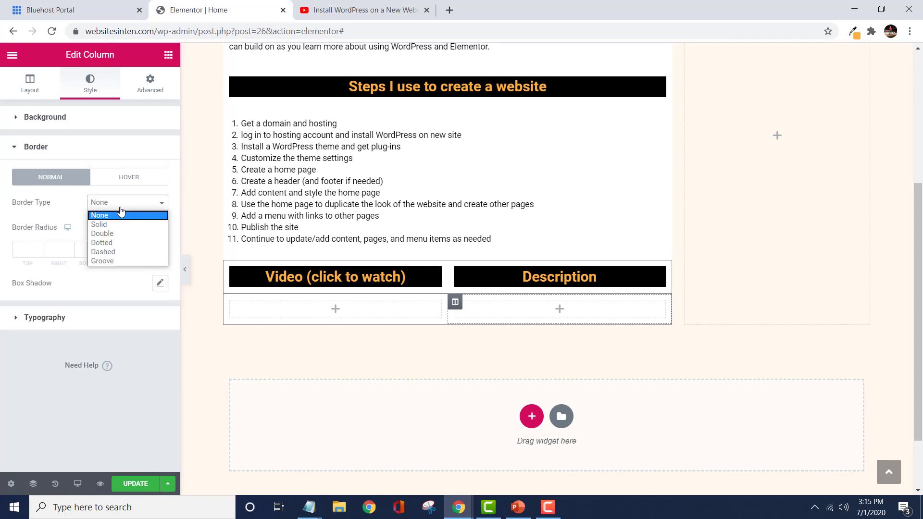
click(102, 228)
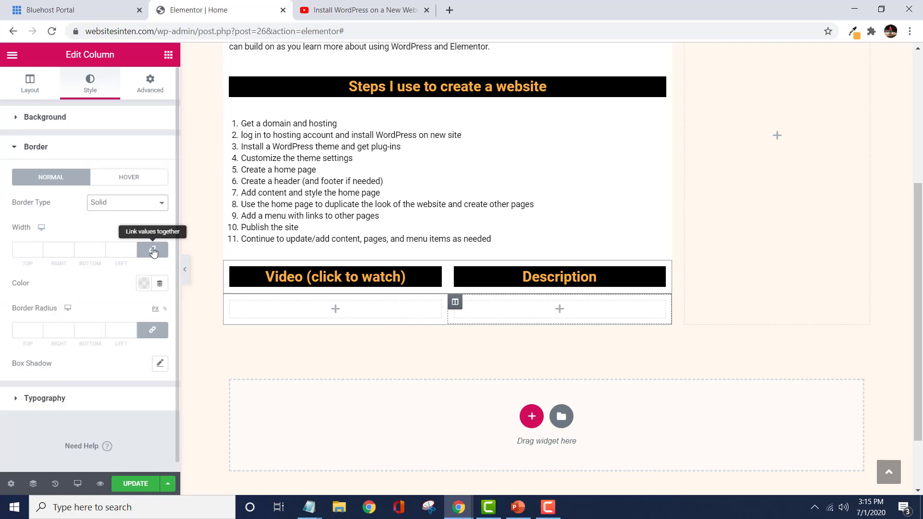
click(152, 249)
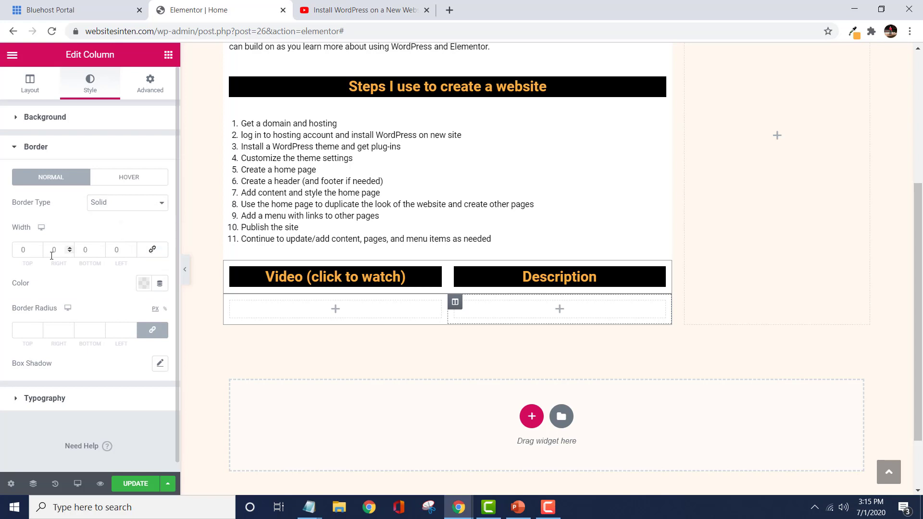
click(120, 250)
click(451, 338)
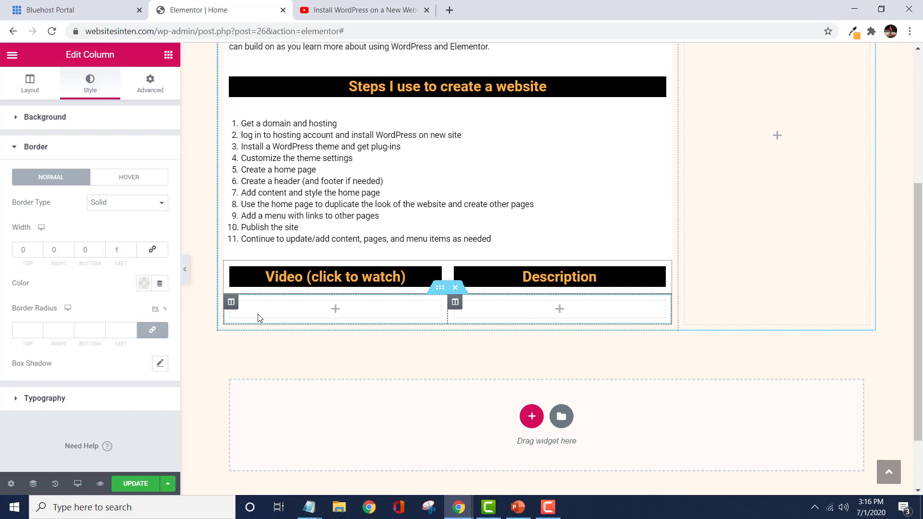
Step: Copy the embed code of the YouTube video "Install WordPress on a New Website" and return to the Elementor page editor
click(360, 16)
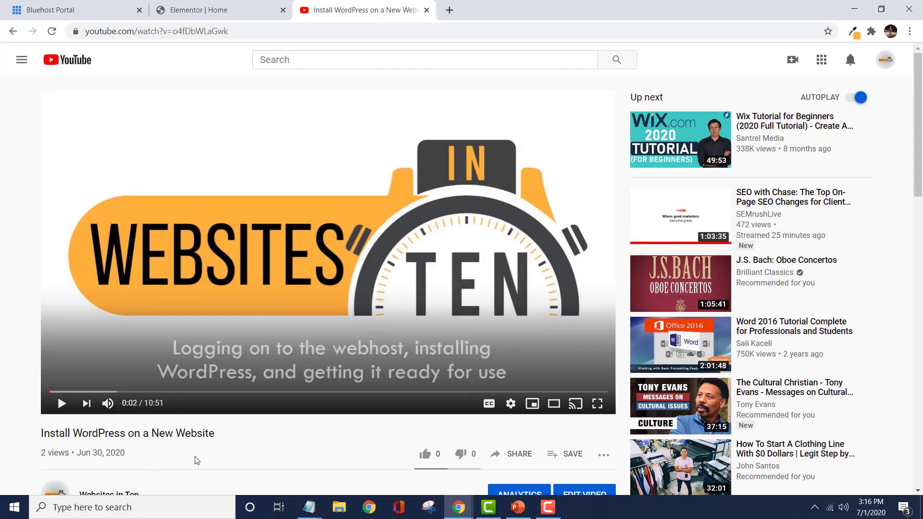
scroll(197, 461, down, 1)
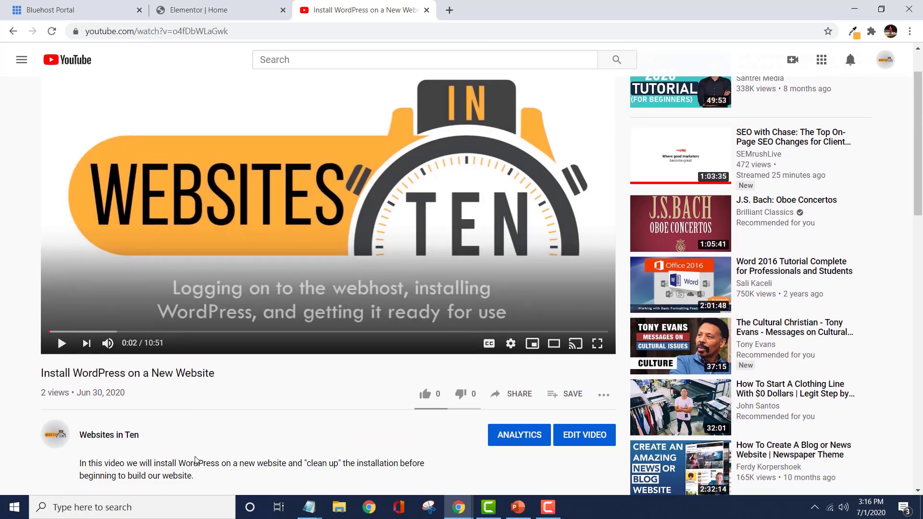
scroll(196, 461, up, 1)
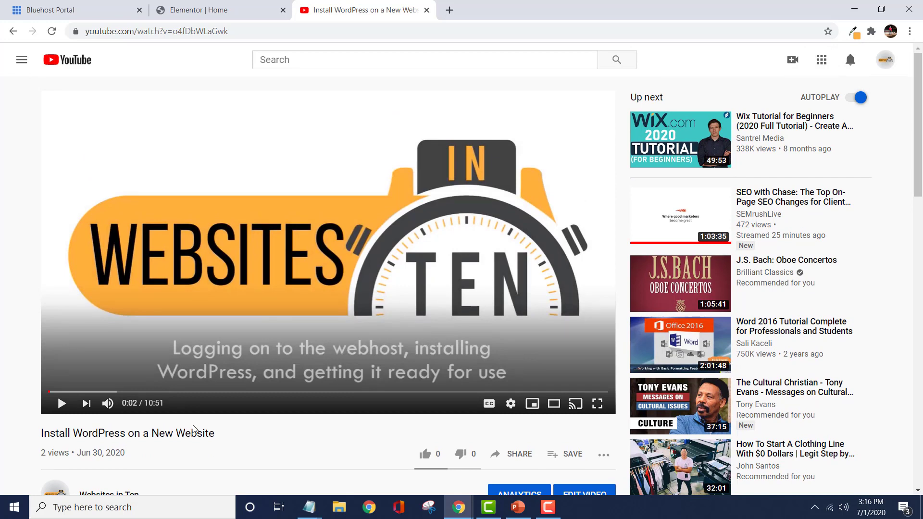
scroll(194, 429, down, 1)
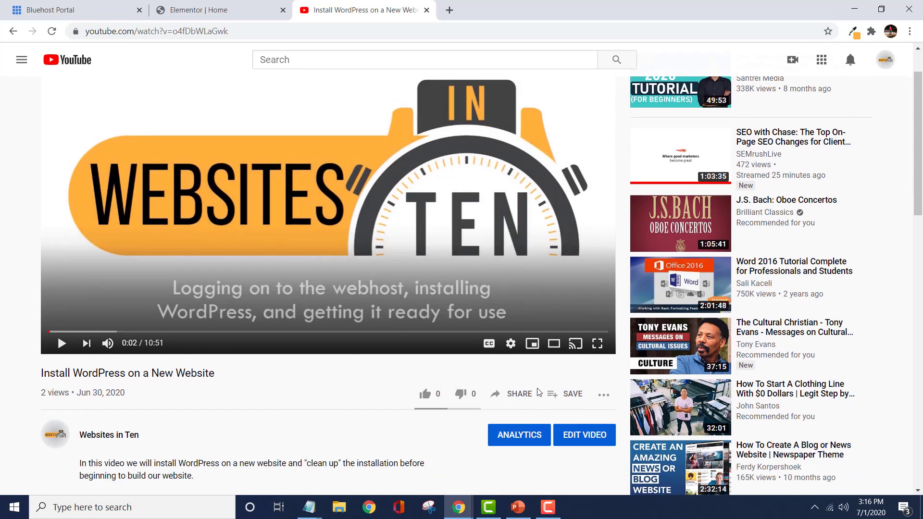
click(523, 397)
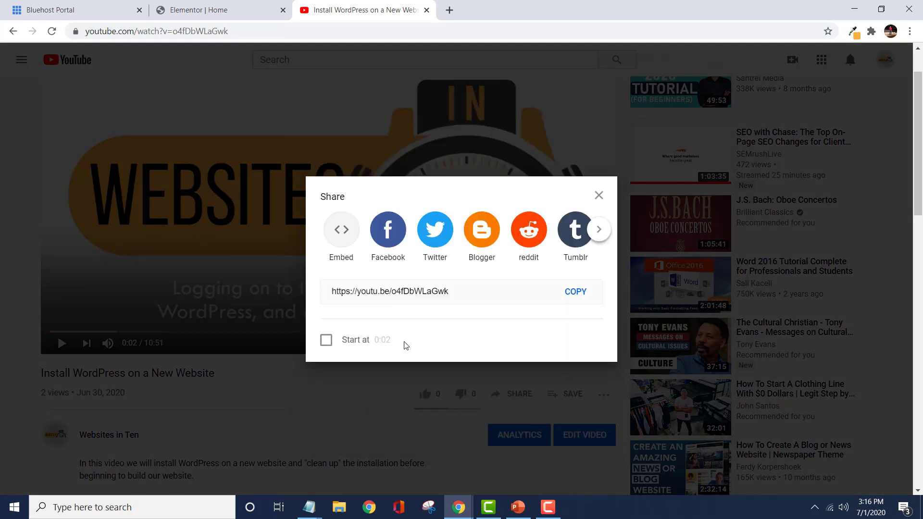
click(342, 229)
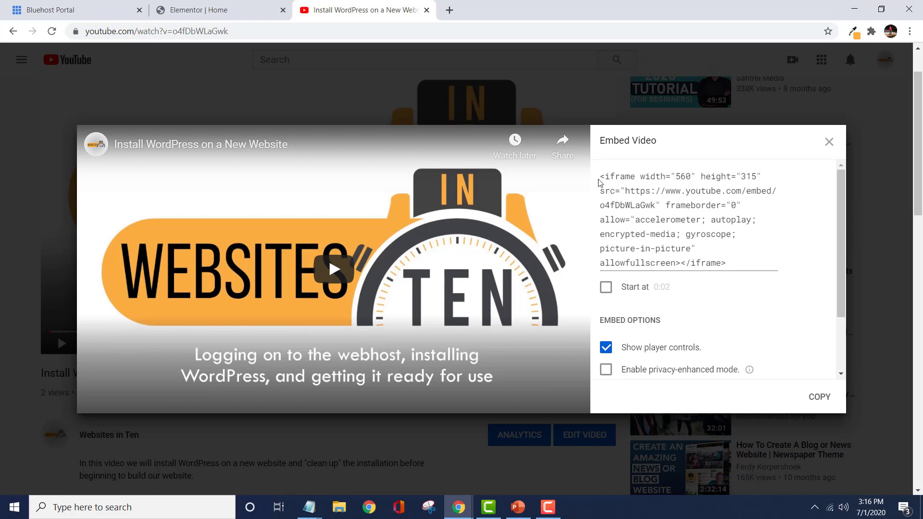
drag(600, 176, 727, 263)
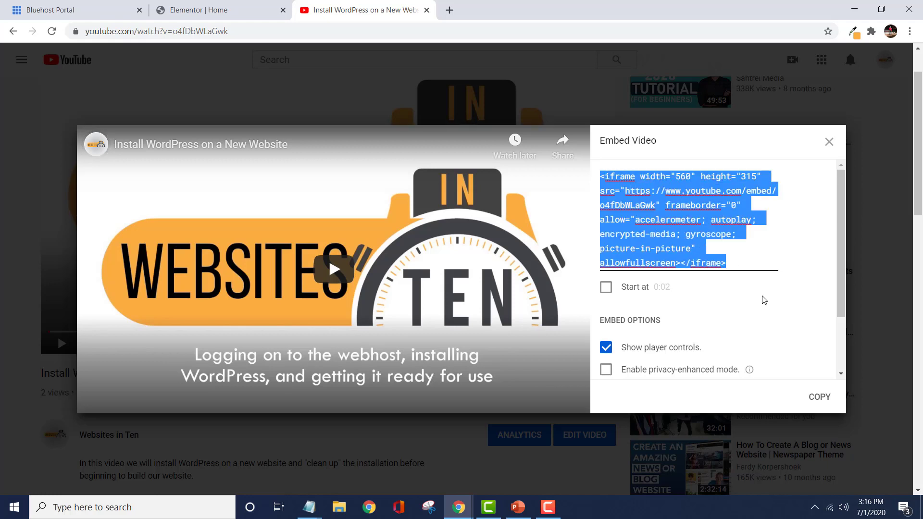
click(821, 398)
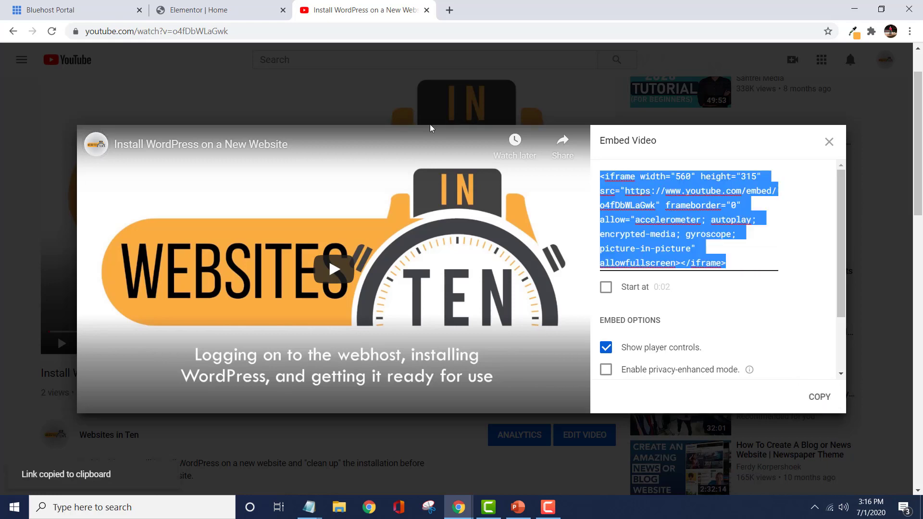
click(234, 10)
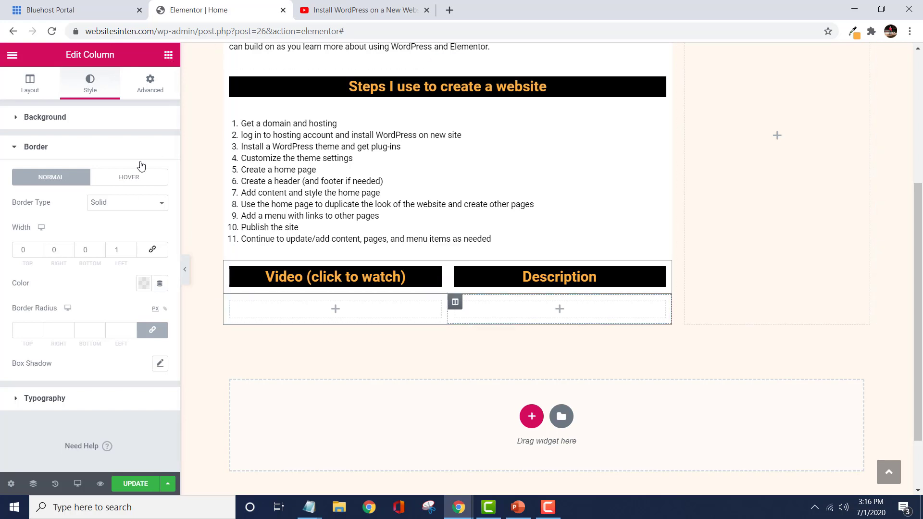
Step: Add an HTML widget in the empty column under the Video heading and paste the copied YouTube embed code into it
click(169, 55)
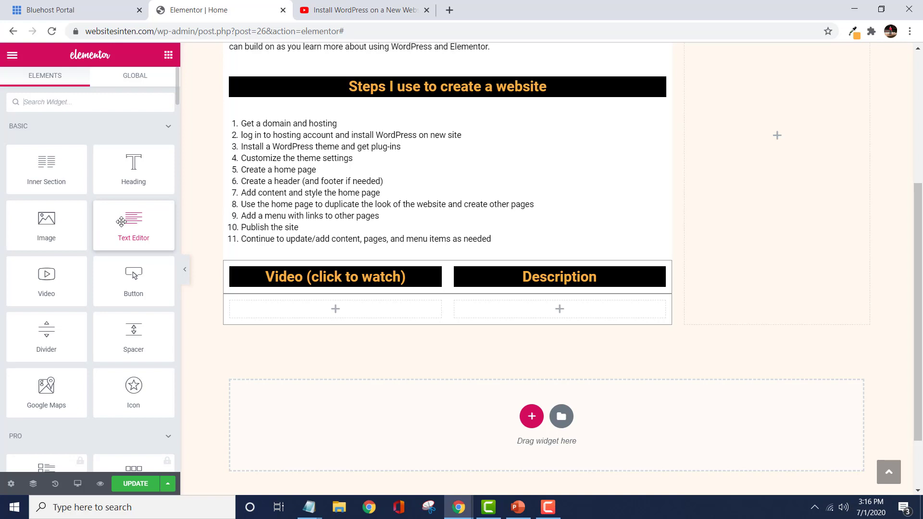
scroll(120, 223, down, 18)
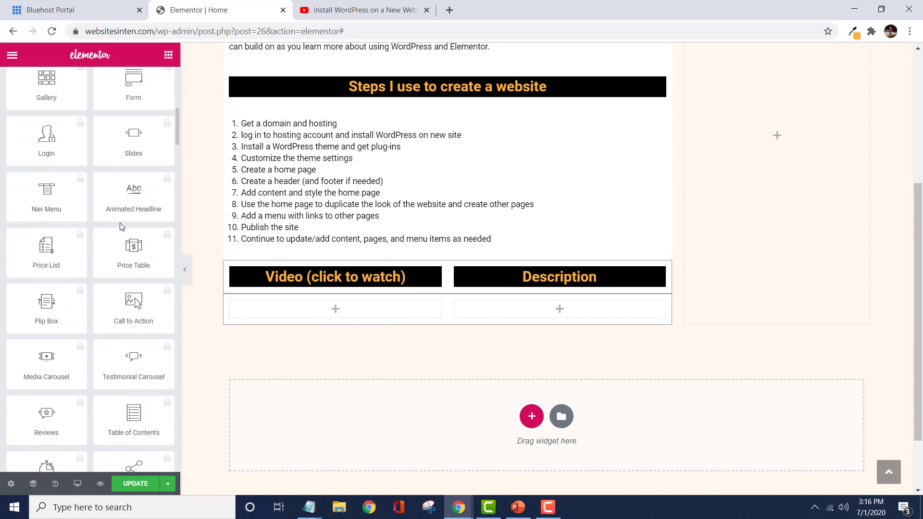
scroll(121, 227, down, 6)
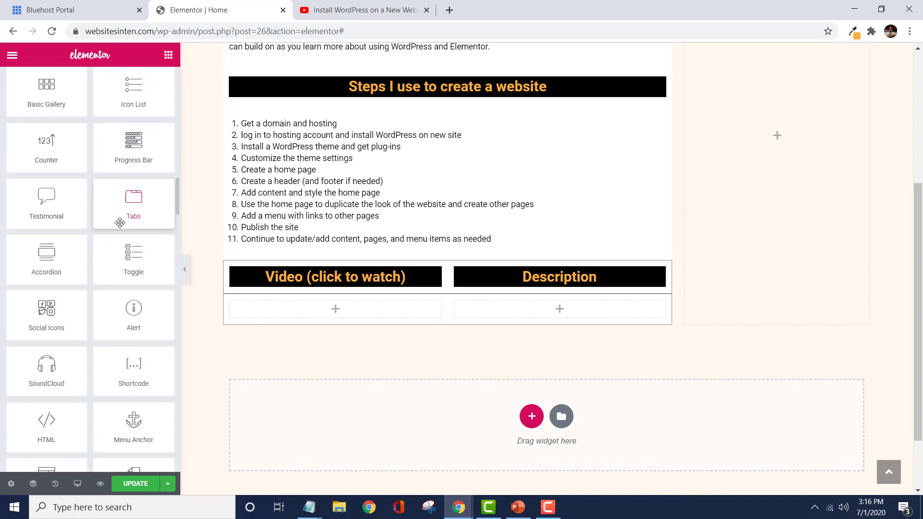
scroll(119, 223, down, 2)
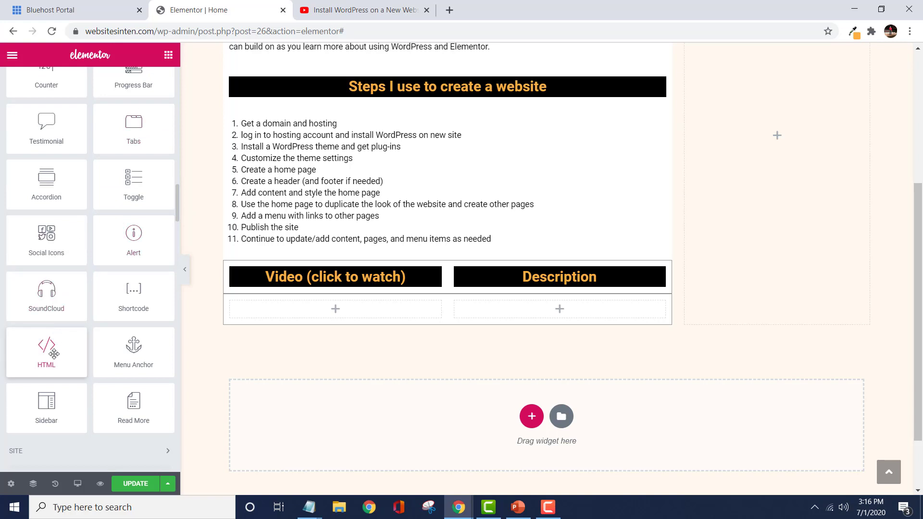
drag(54, 354, 324, 307)
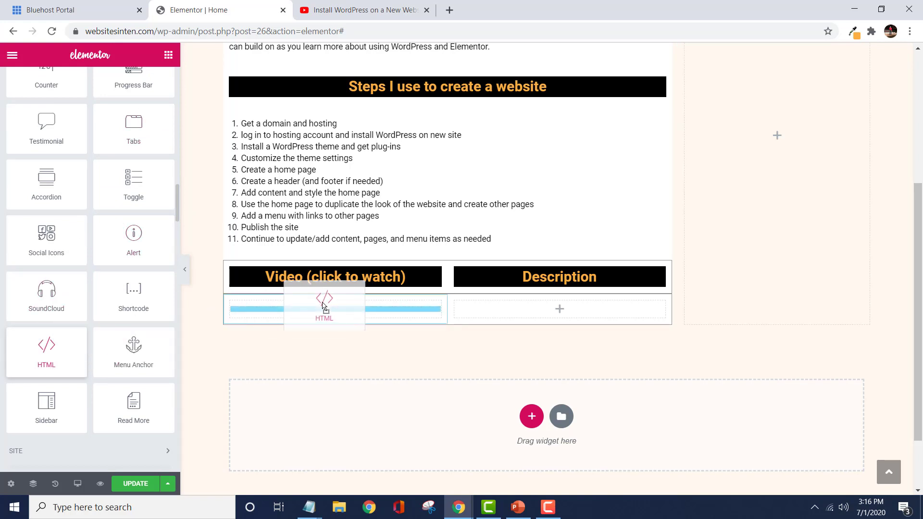
drag(325, 307, 323, 306)
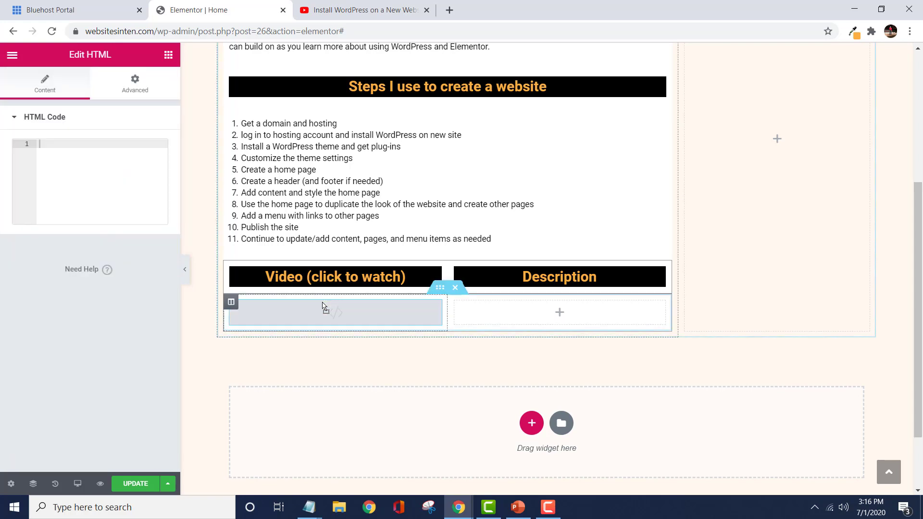
right_click(46, 146)
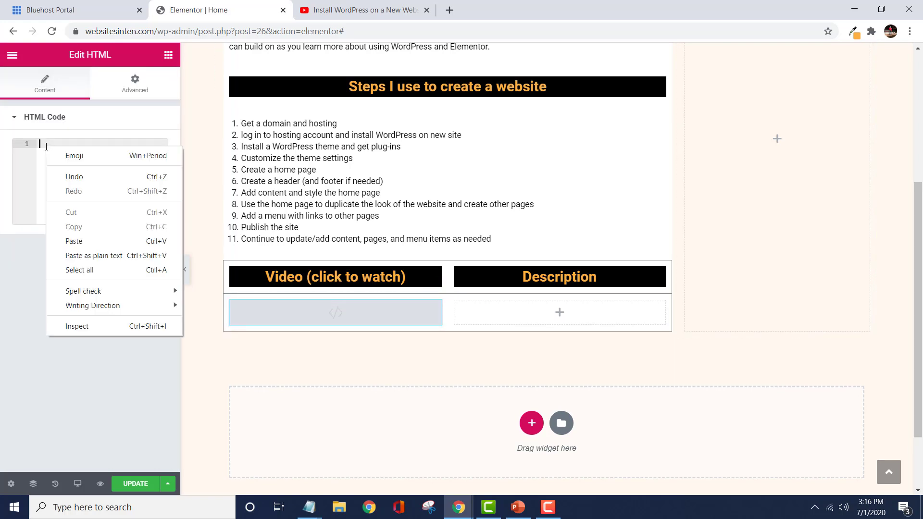
click(87, 242)
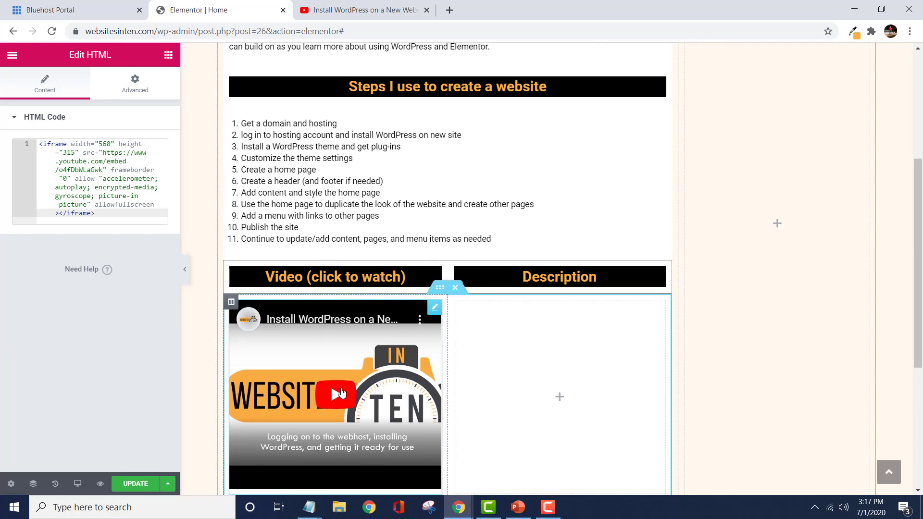
scroll(398, 378, down, 1)
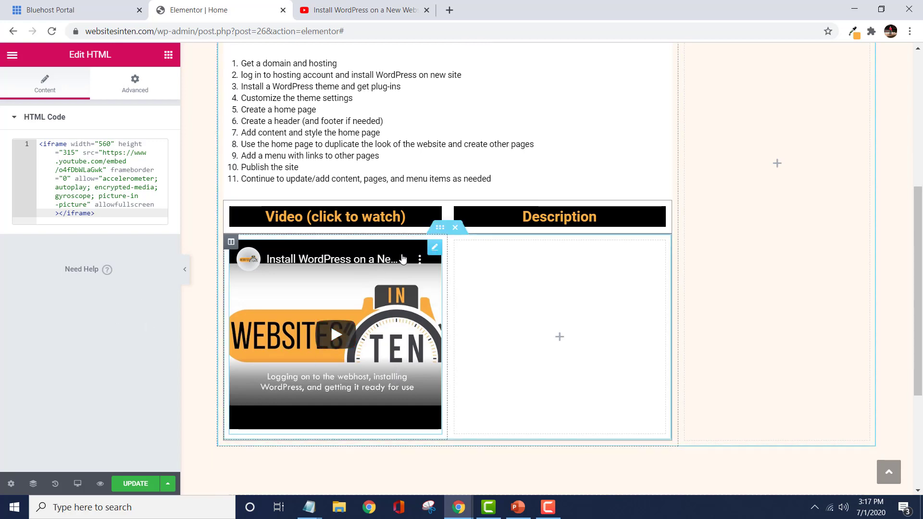
Step: Replace the HTML widget under the Video heading with a Text Editor widget
right_click(437, 250)
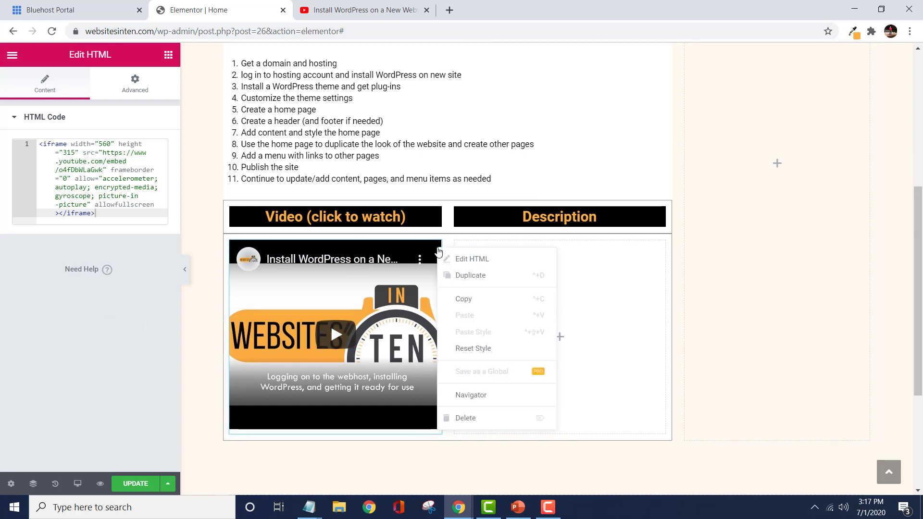
click(471, 419)
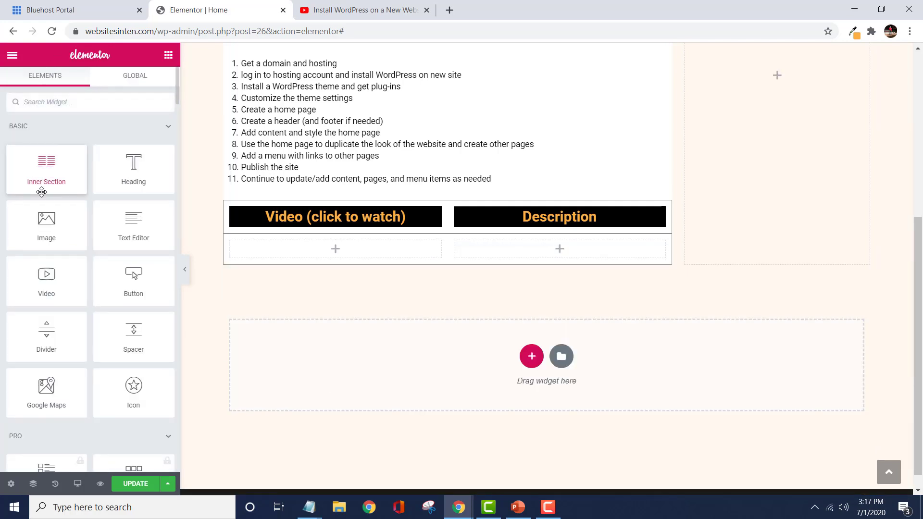
drag(134, 222, 345, 251)
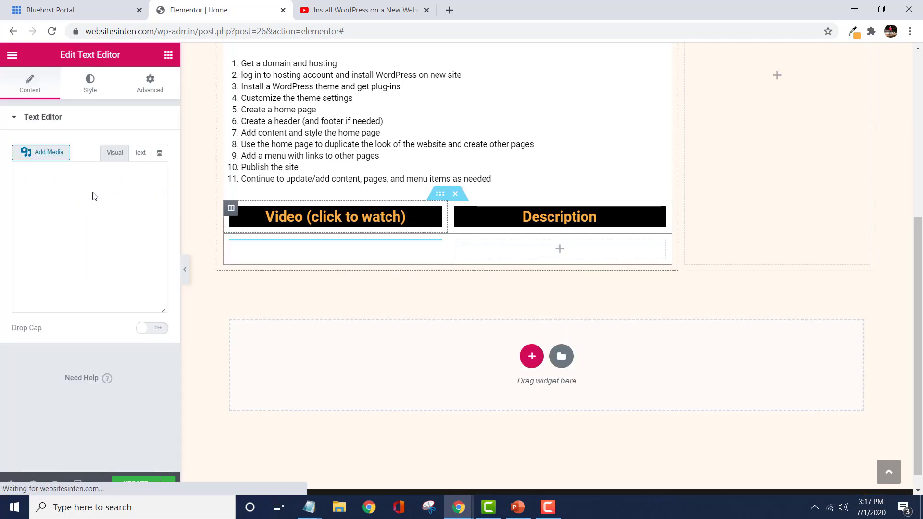
Step: Replace the Text Editor's placeholder text with the YouTube embed code in Text mode and preview it in Visual mode
click(140, 154)
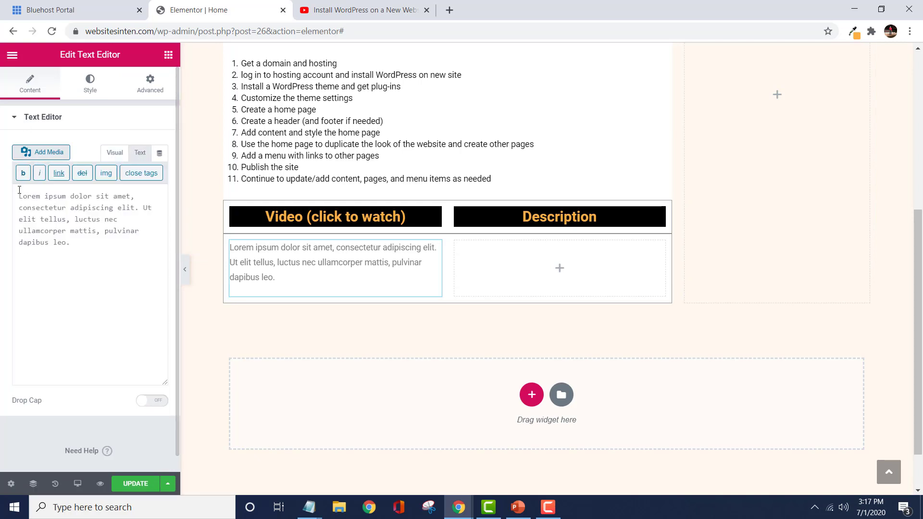
drag(19, 192, 76, 248)
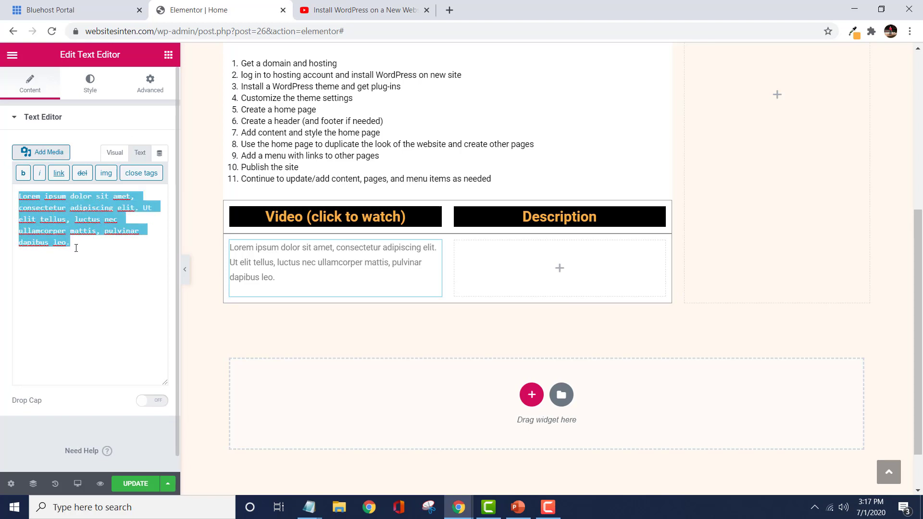
right_click(70, 217)
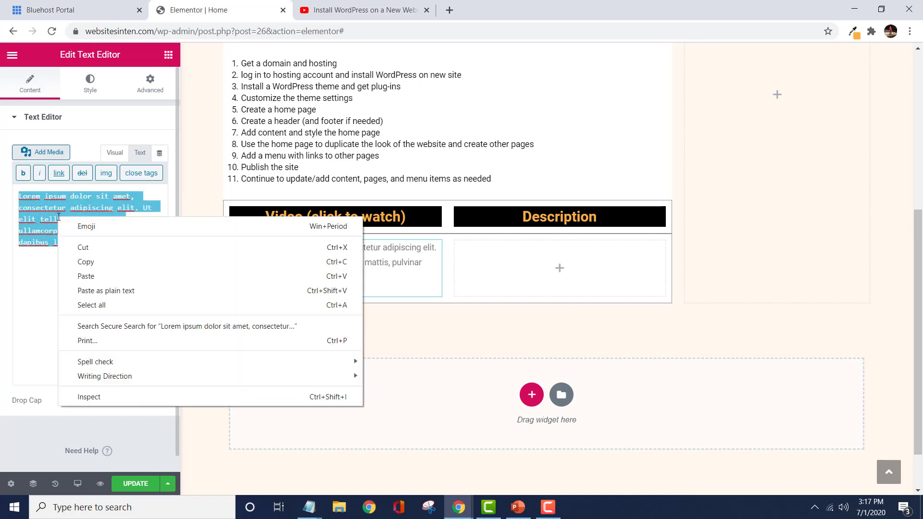
click(86, 274)
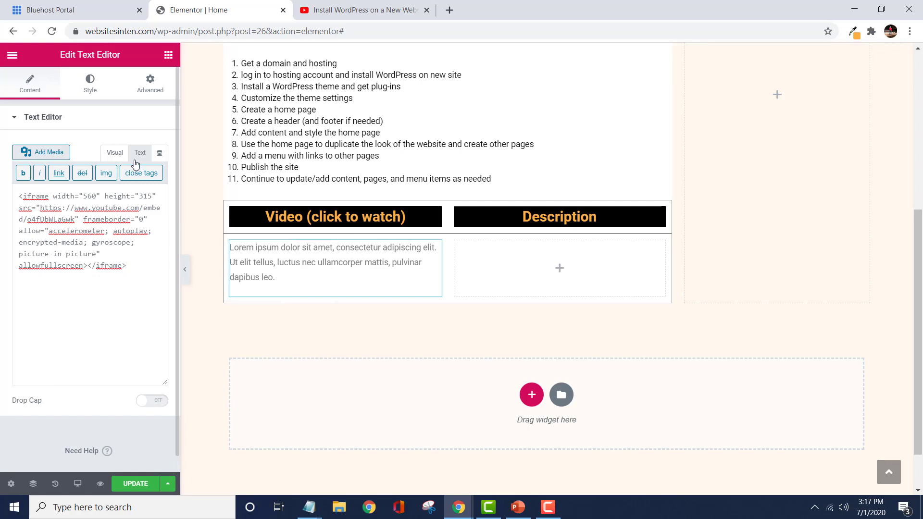
click(118, 157)
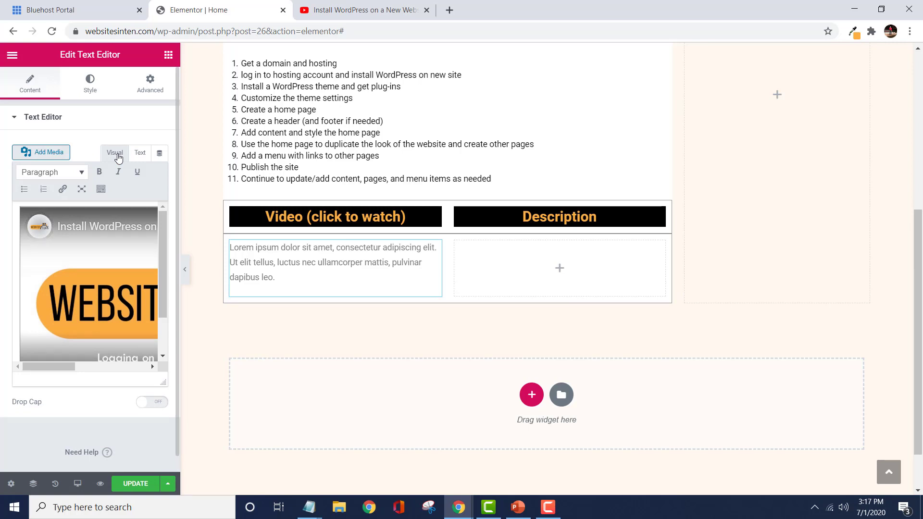
click(466, 266)
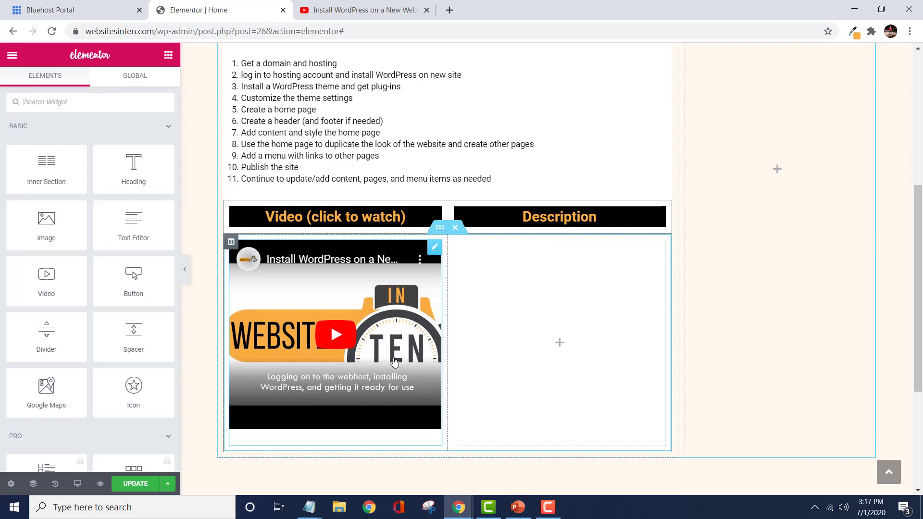
Step: Delete the Text Editor widget holding the video under the Video heading
right_click(437, 254)
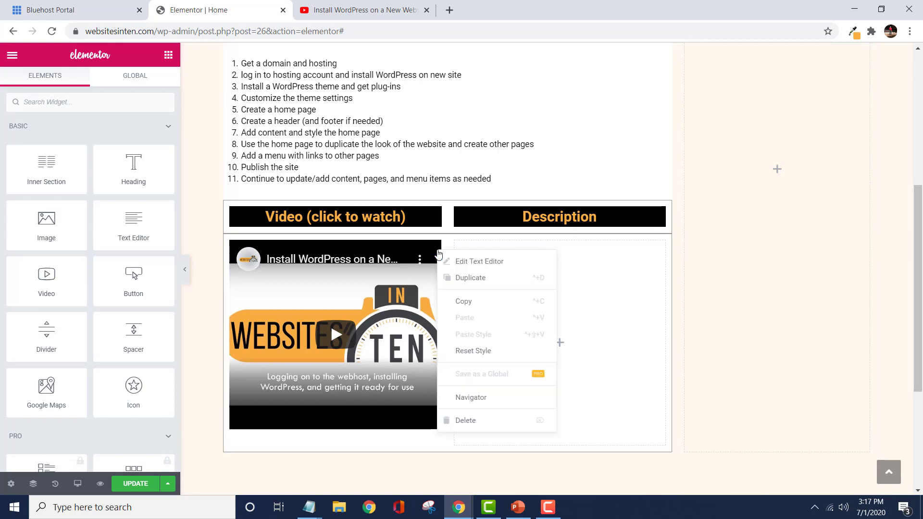
click(464, 421)
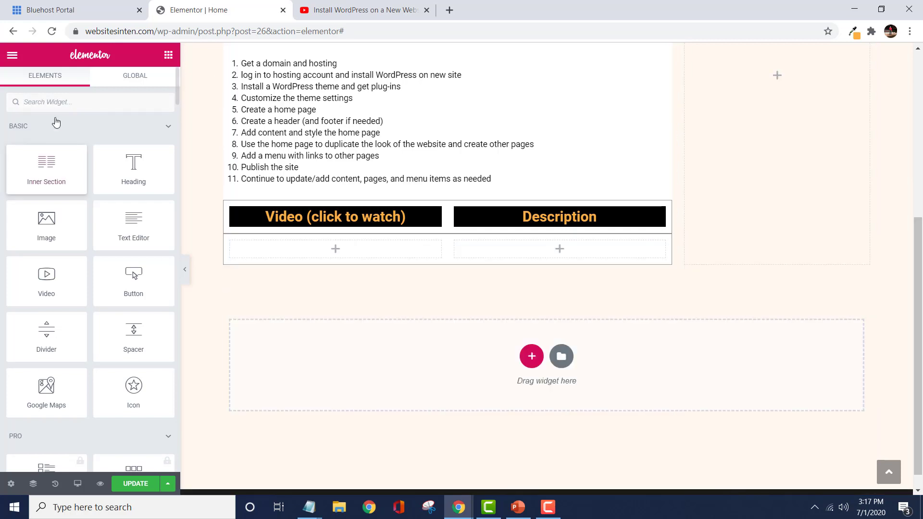
Step: Embed the YouTube video under the Video heading using an HTML widget with the copied embed code
scroll(35, 339, down, 8)
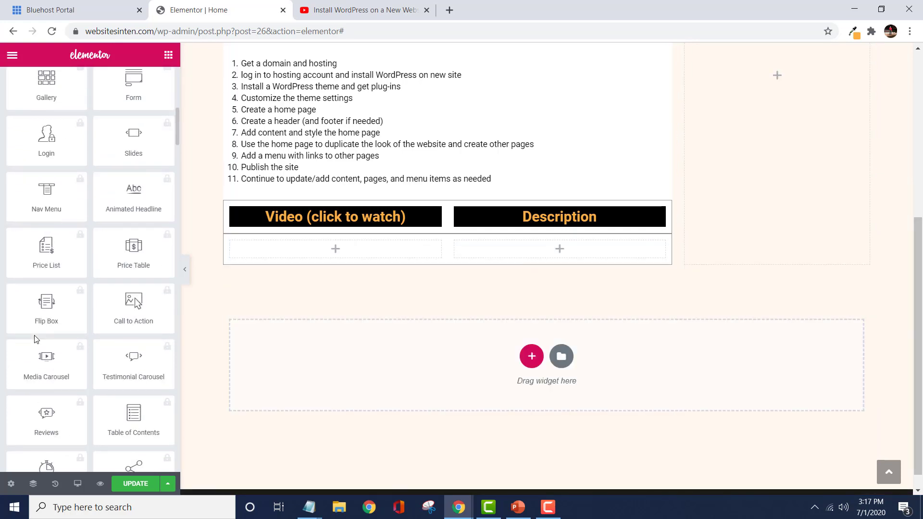
scroll(35, 339, up, 2)
scroll(35, 339, up, 4)
scroll(35, 339, down, 8)
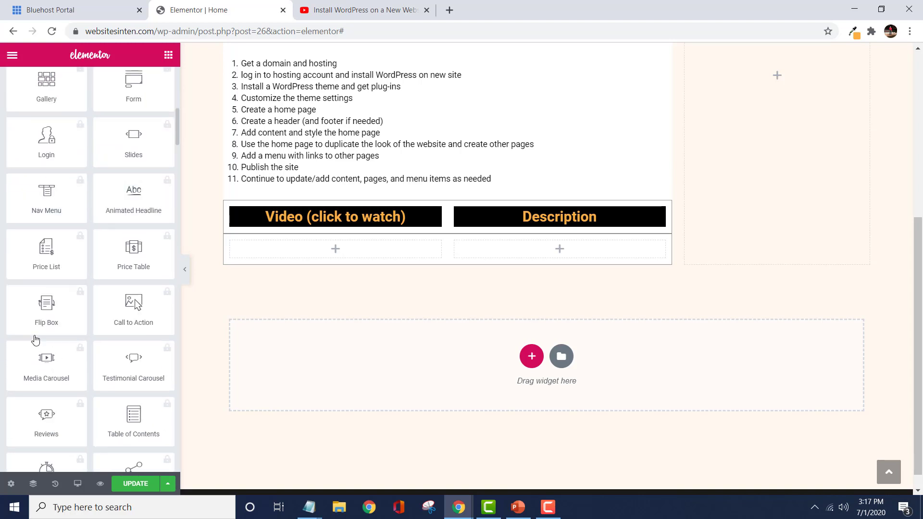
scroll(35, 339, down, 5)
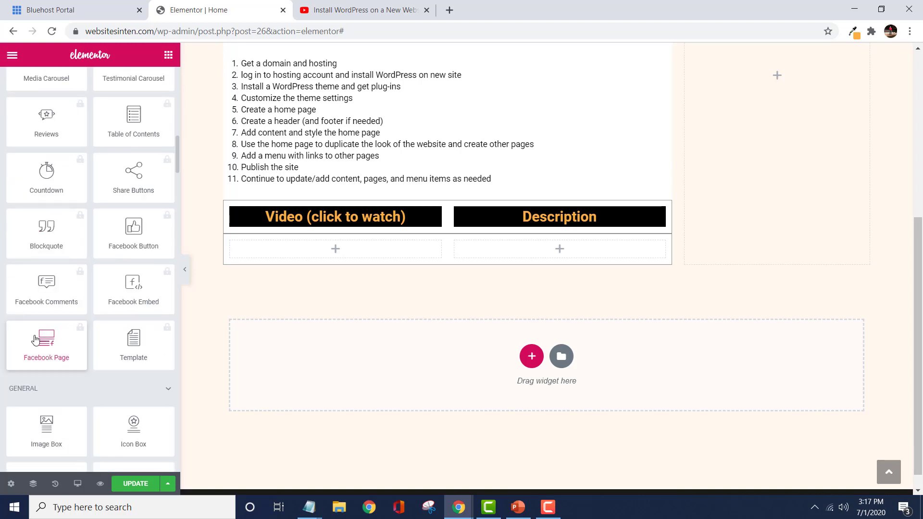
scroll(35, 340, down, 6)
scroll(35, 335, down, 5)
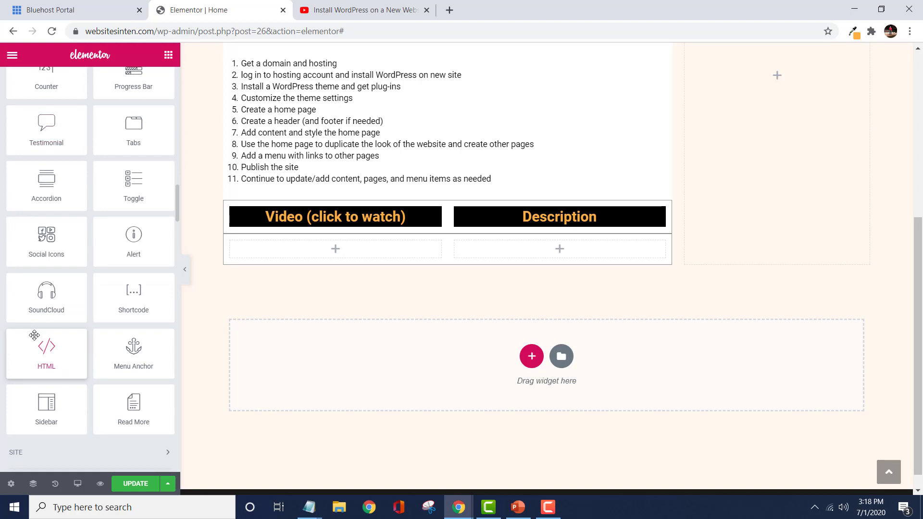
drag(34, 335, 335, 247)
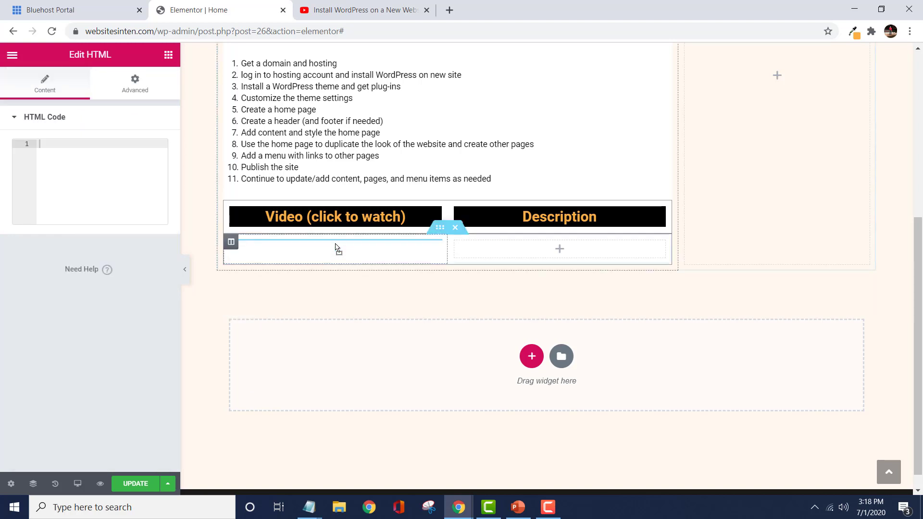
right_click(48, 141)
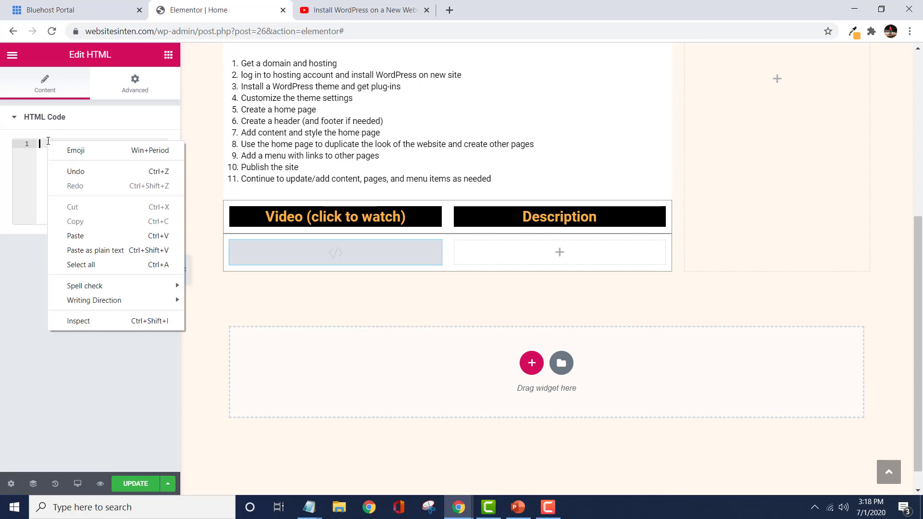
click(83, 241)
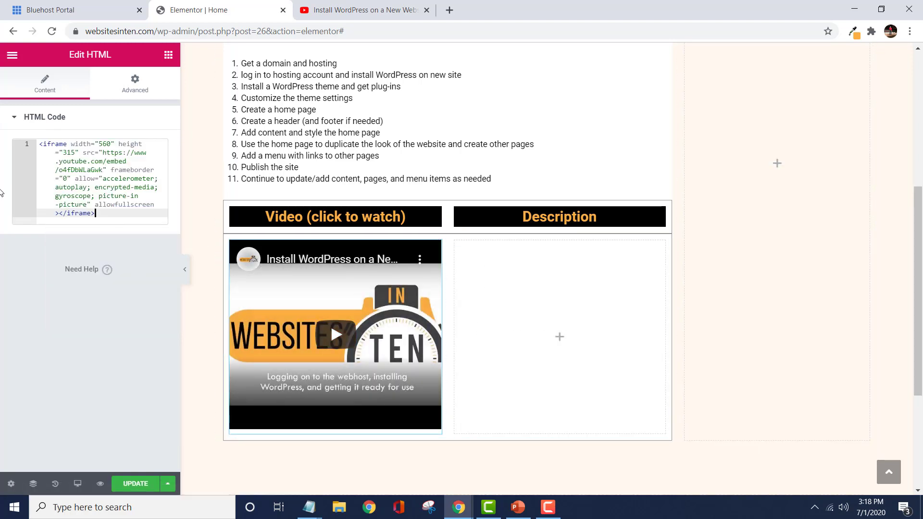
Step: Duplicate the text block under the Purpose heading and move the copy into the empty column under Description
click(168, 54)
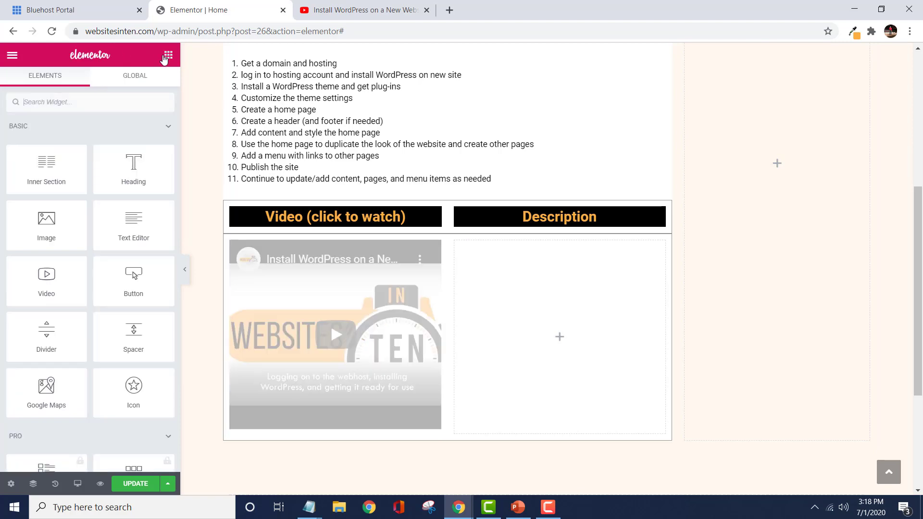
scroll(353, 226, up, 5)
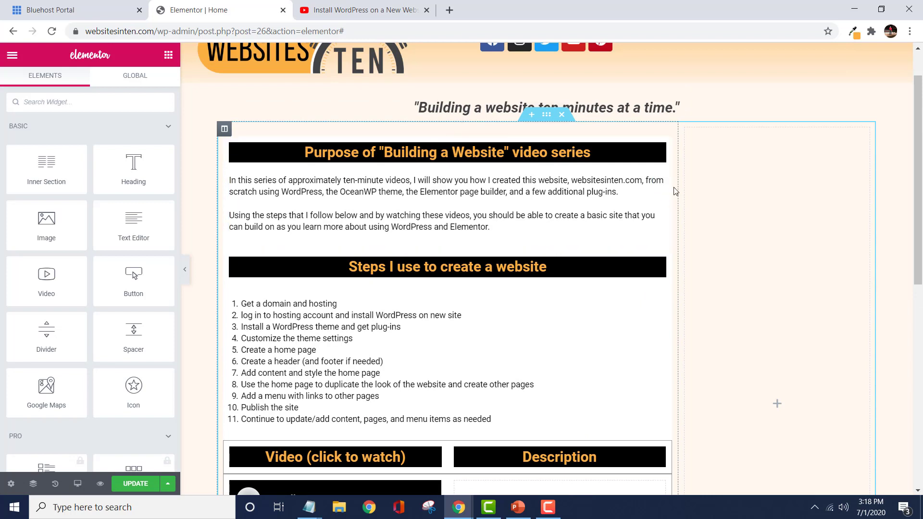
click(660, 183)
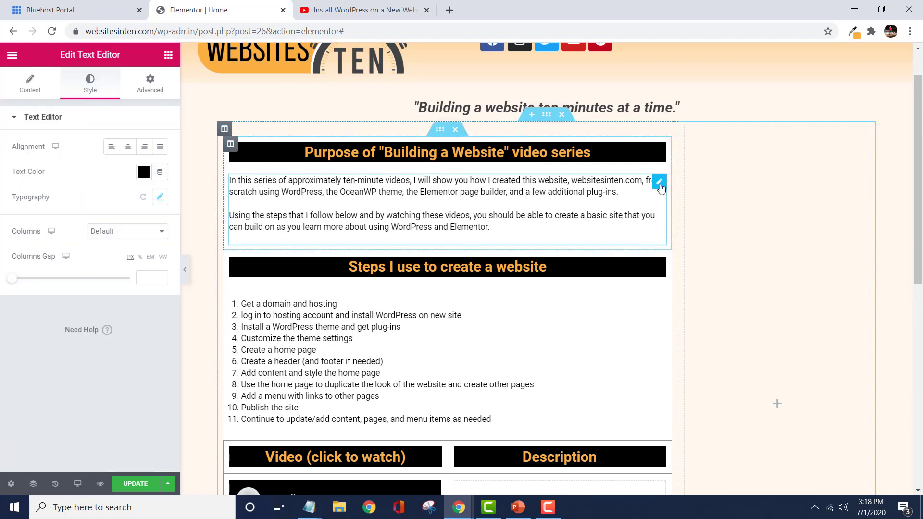
right_click(661, 188)
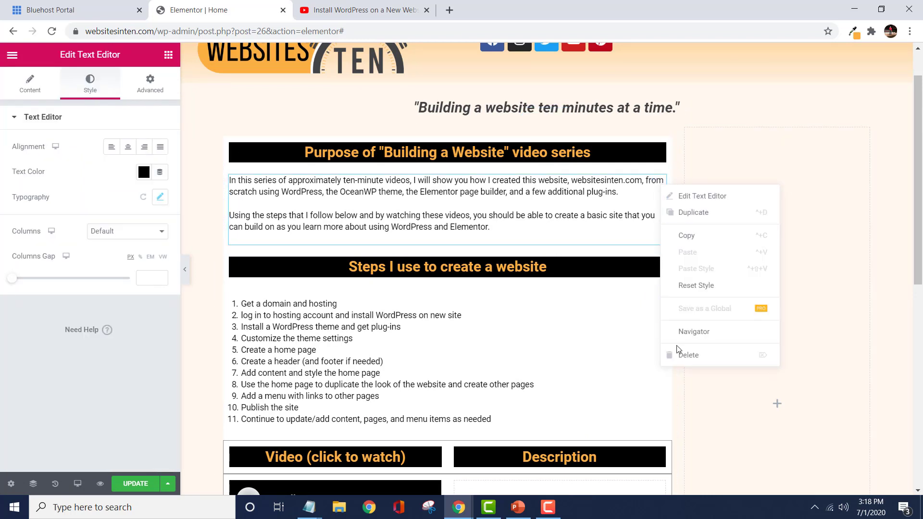
click(682, 213)
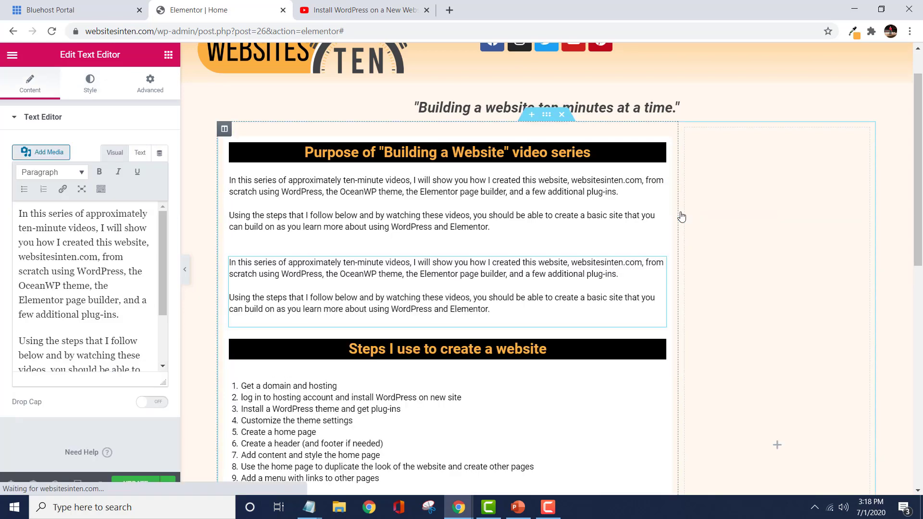
scroll(604, 207, down, 3)
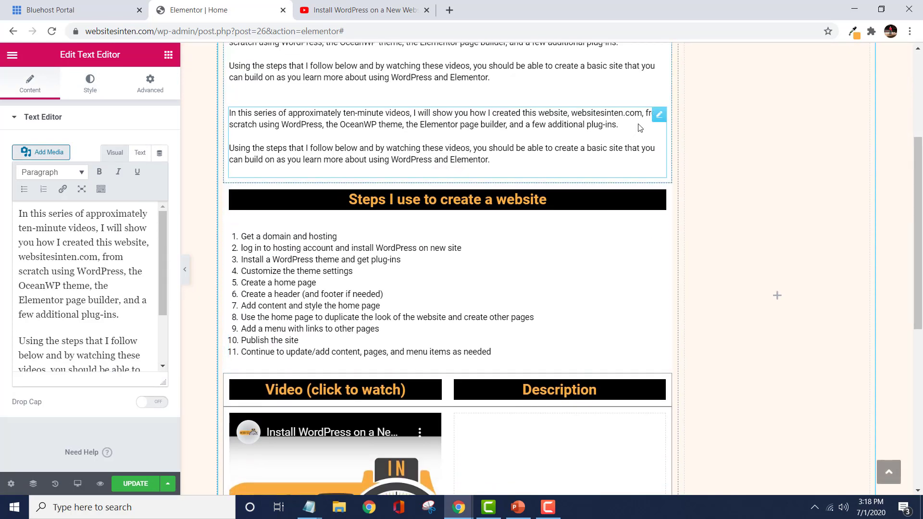
drag(659, 115, 548, 374)
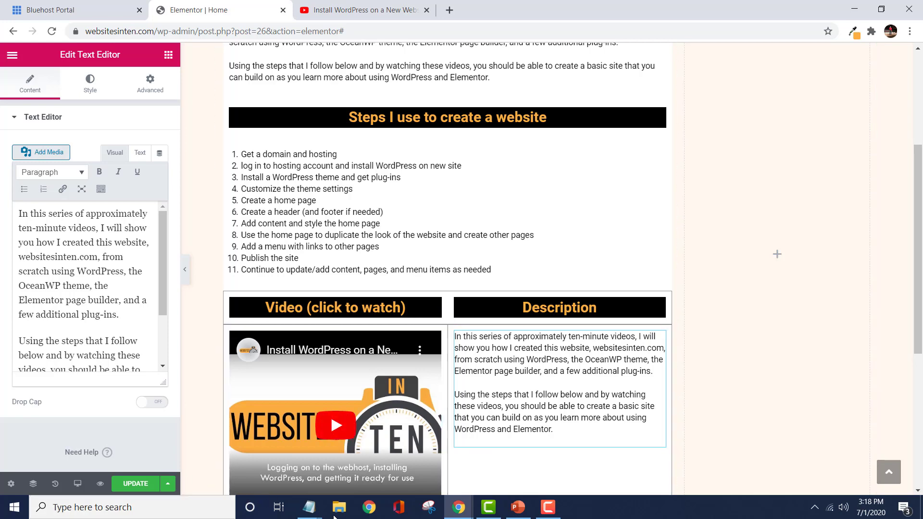
Step: Copy the video description paragraph and hosting link line from the "Steps for creating a website" Notepad file
mouse_move(315, 514)
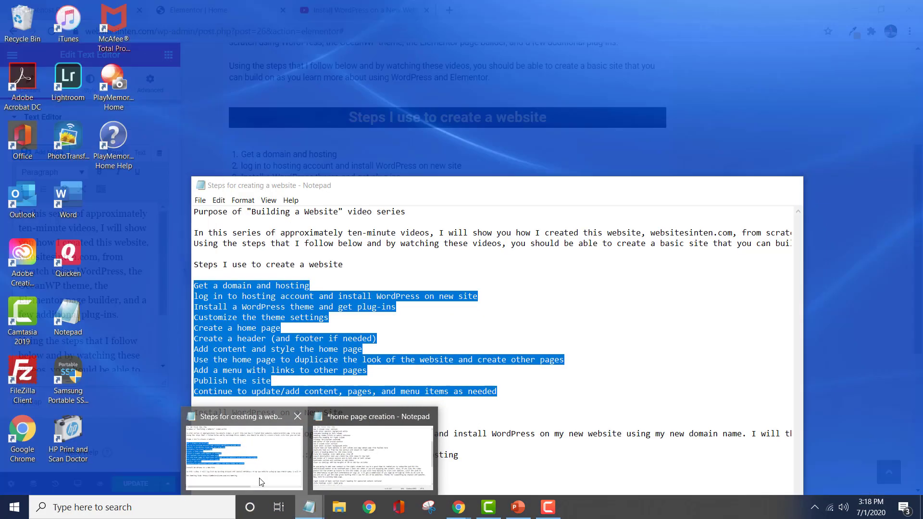
click(274, 422)
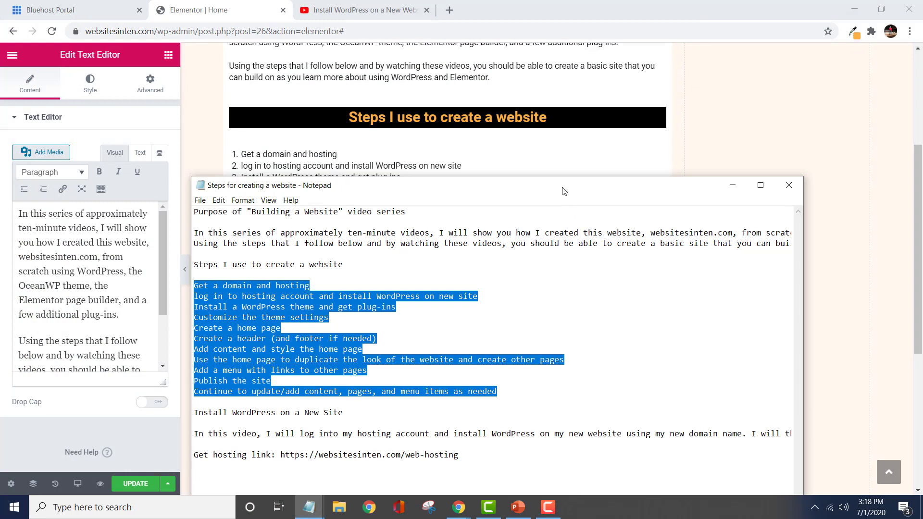
drag(564, 192, 564, 112)
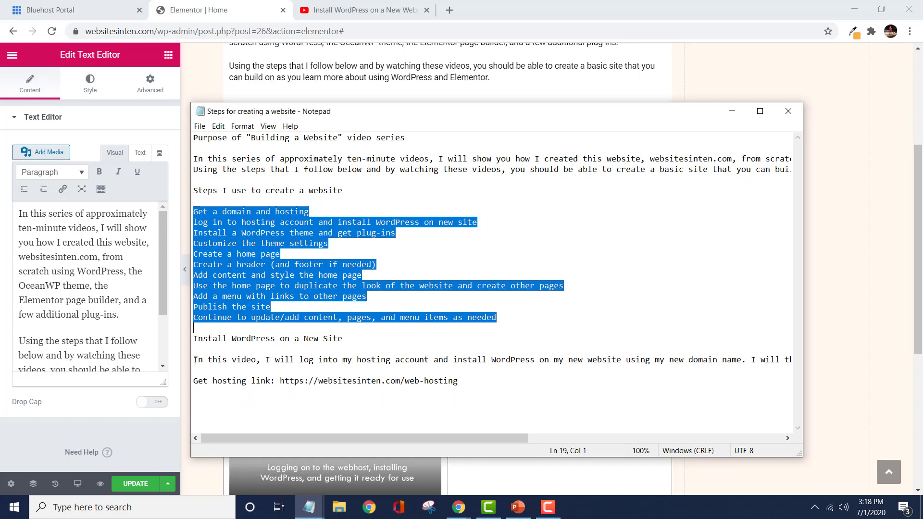
drag(196, 361, 427, 392)
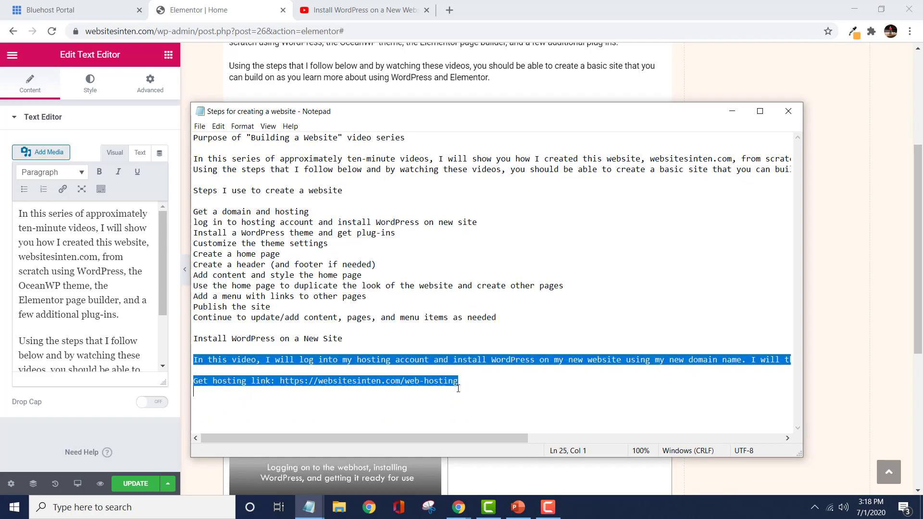
right_click(443, 359)
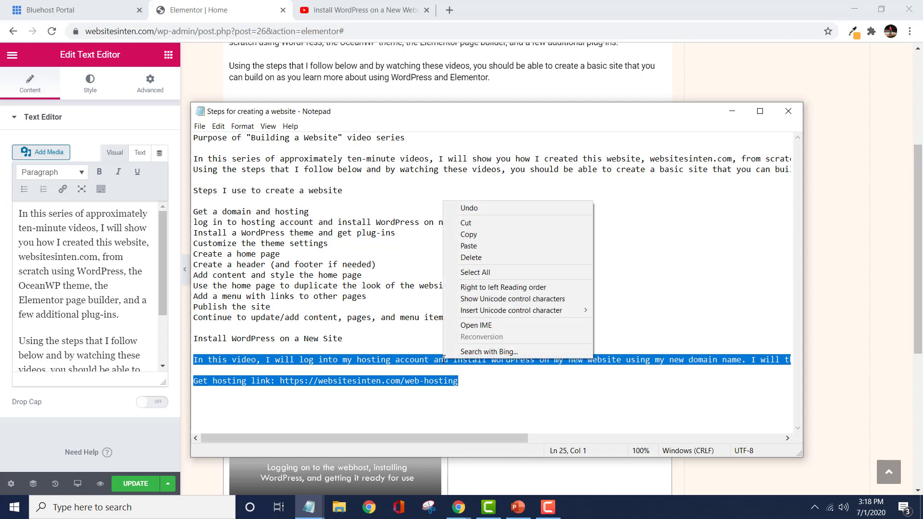
click(498, 236)
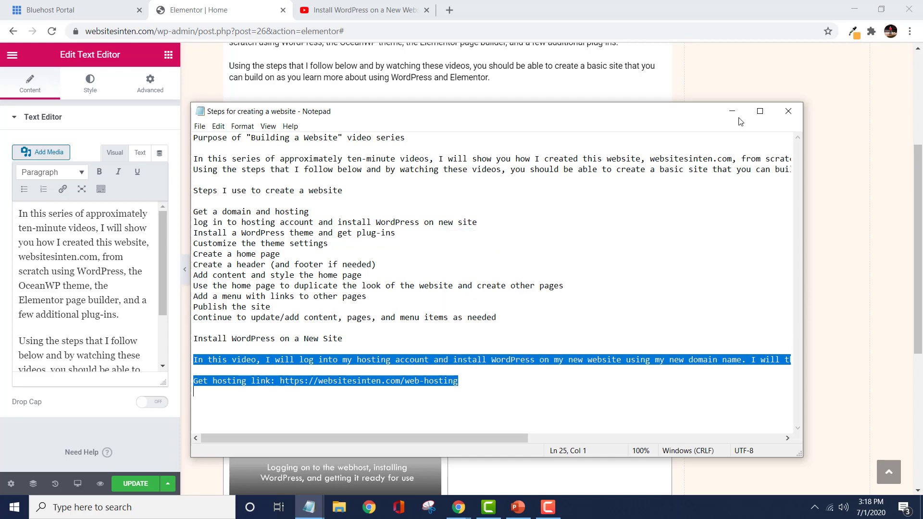
click(733, 111)
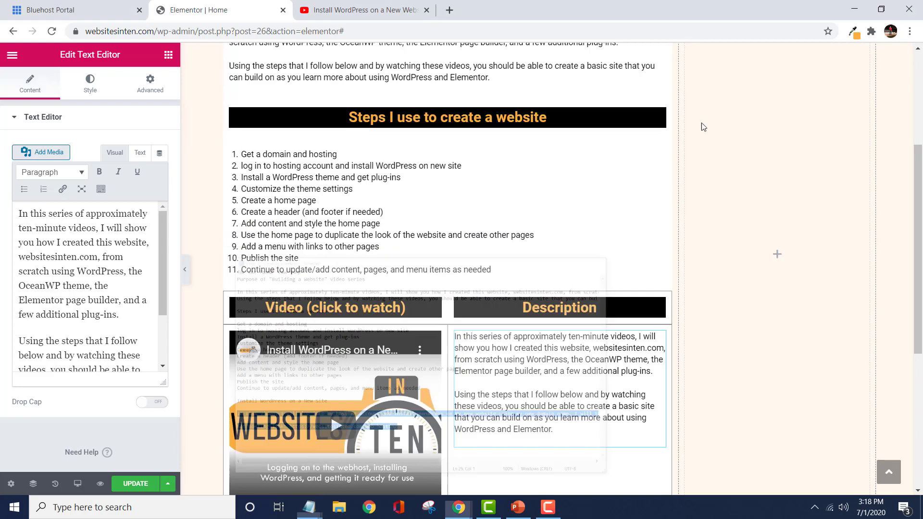
Step: Replace the duplicated text under the Description heading with the copied video description and hosting link
click(494, 395)
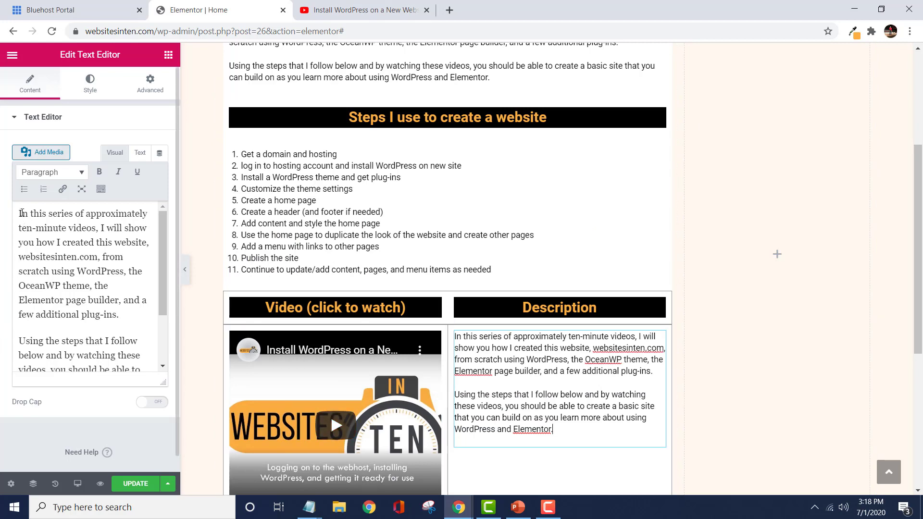
drag(19, 215, 77, 368)
right_click(92, 286)
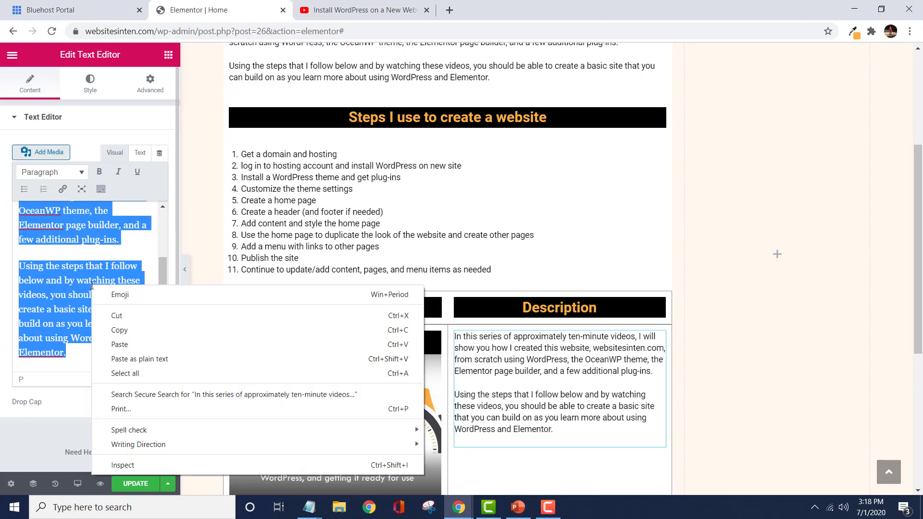
click(115, 345)
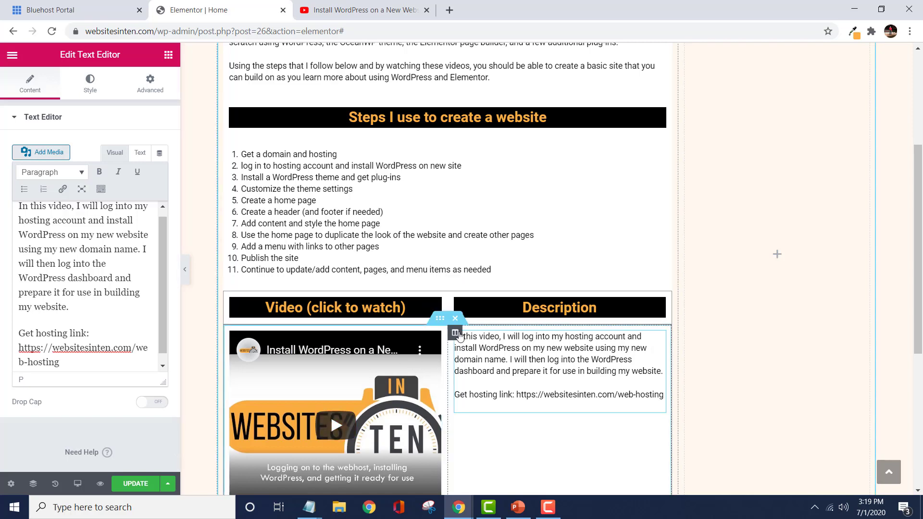
Step: Add a Heading widget above the description text and title it "Install WordPress on a New Site", copied from the Notepad file
click(168, 55)
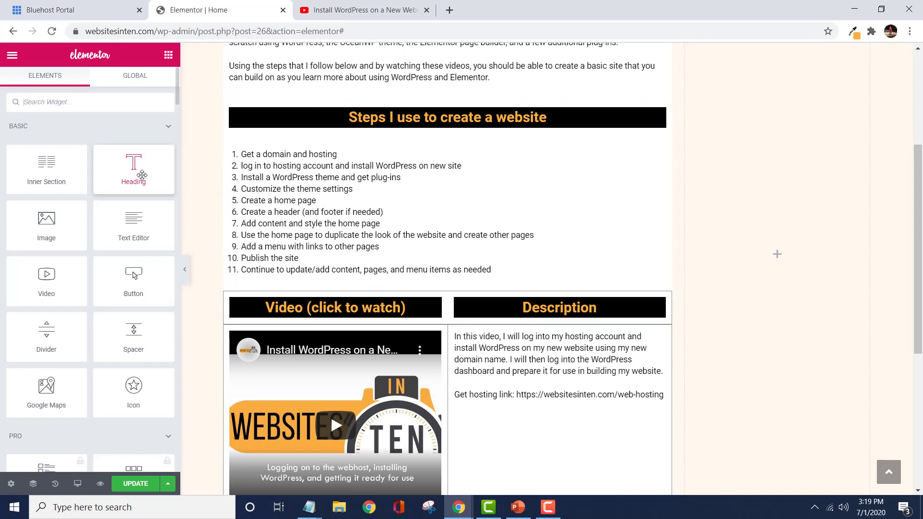
drag(134, 165, 553, 361)
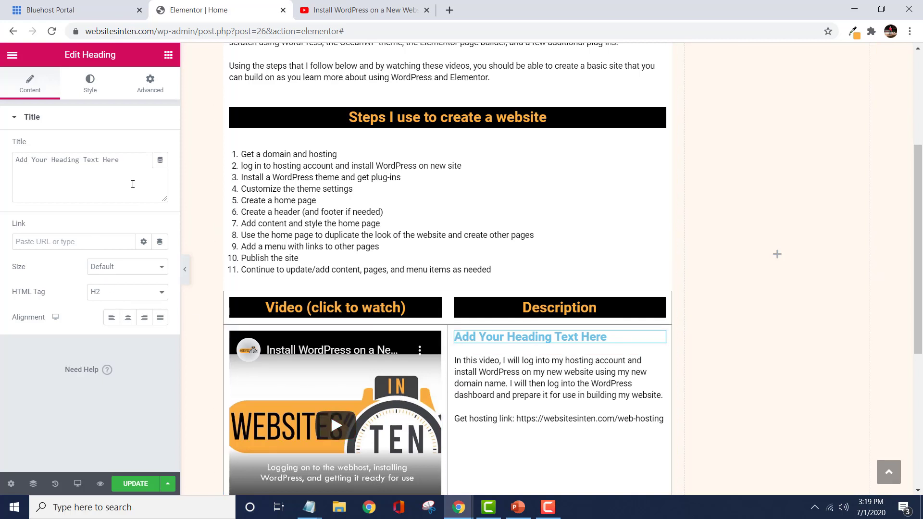
drag(128, 178, 0, 162)
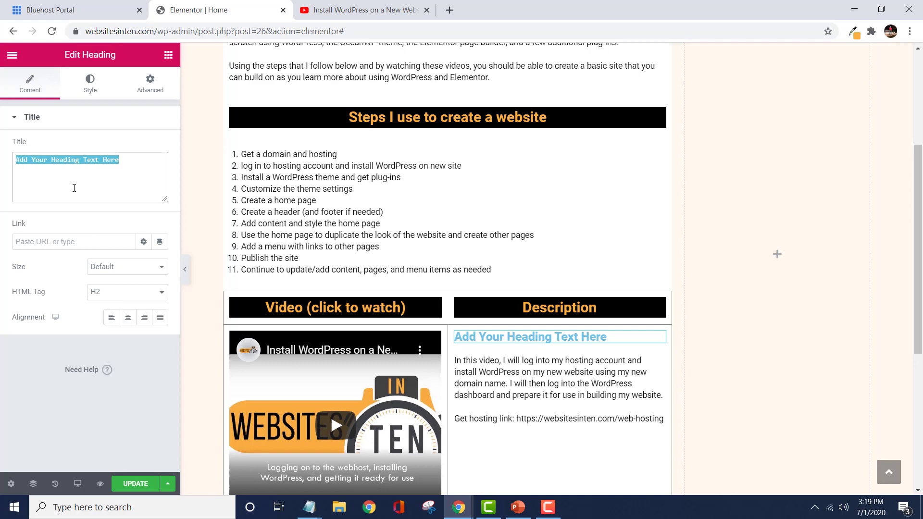
click(311, 512)
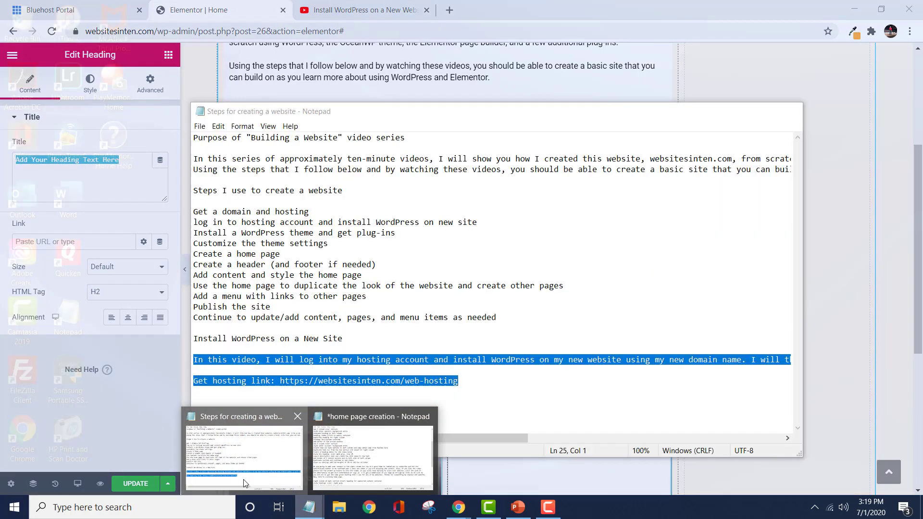
click(245, 481)
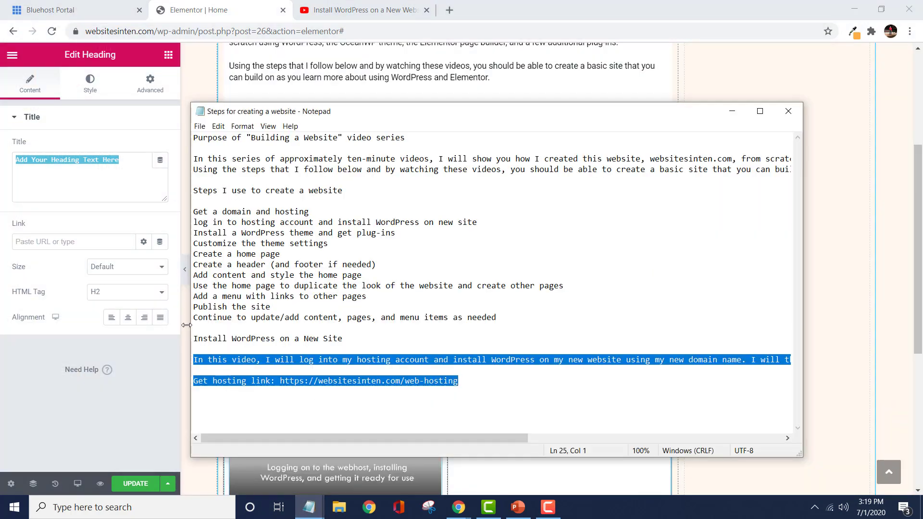
drag(195, 342, 283, 347)
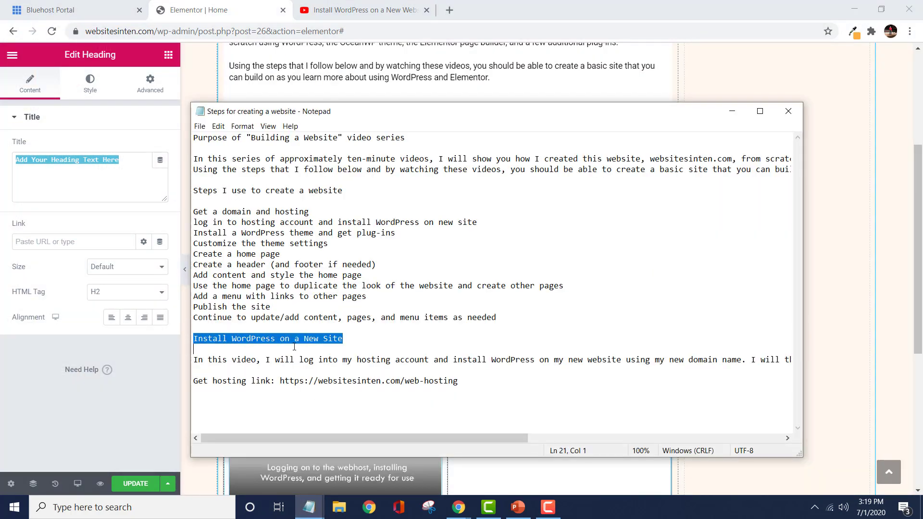
right_click(294, 340)
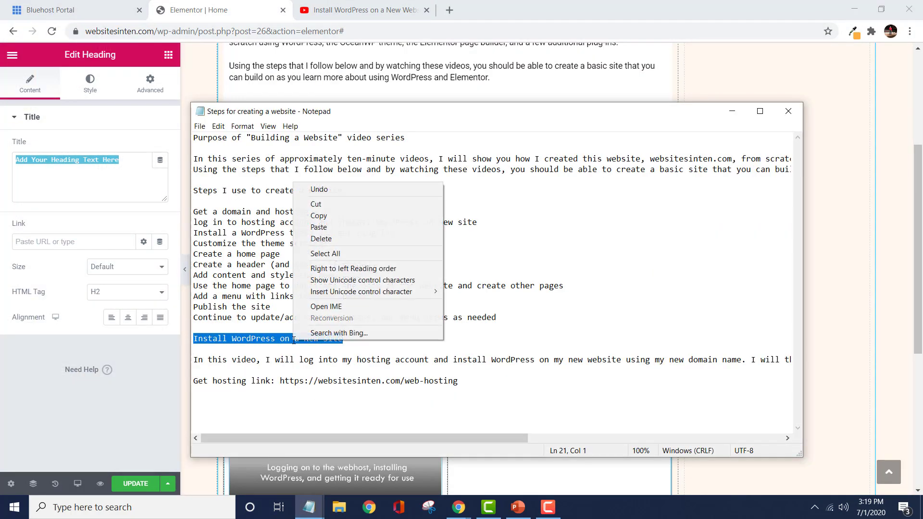
click(340, 216)
click(732, 111)
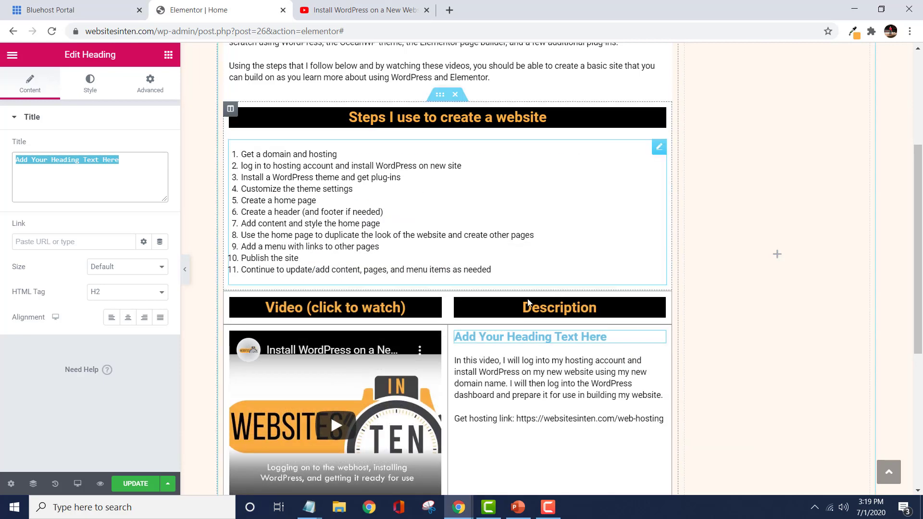
right_click(43, 164)
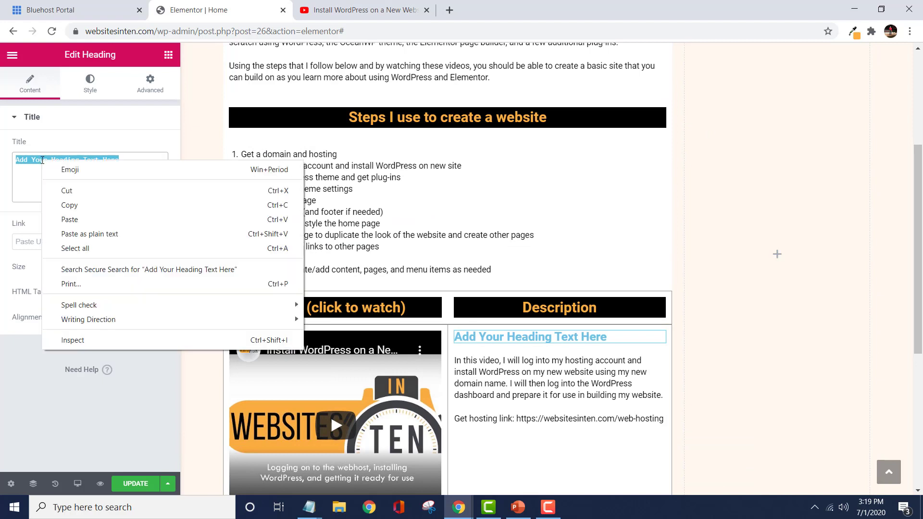
click(77, 219)
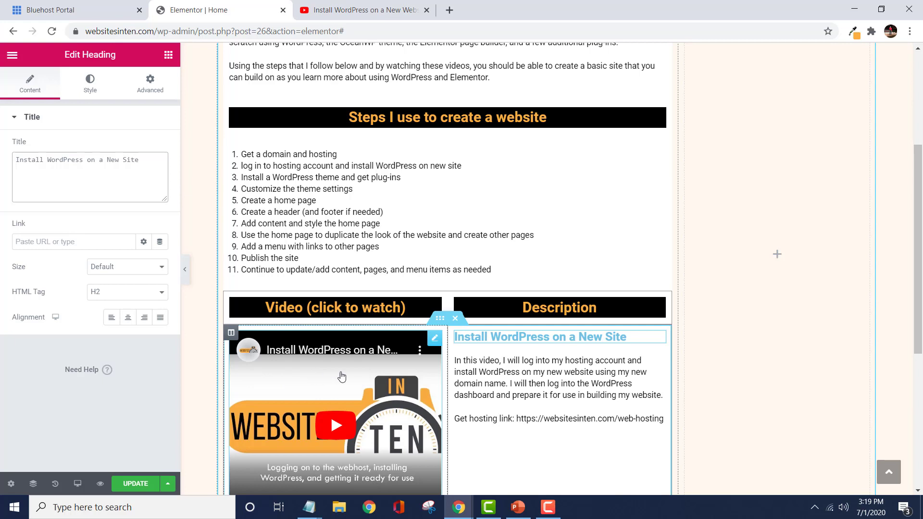
Step: Set the text color of the "Install WordPress on a New Site" heading to dark gray #54595F
click(89, 86)
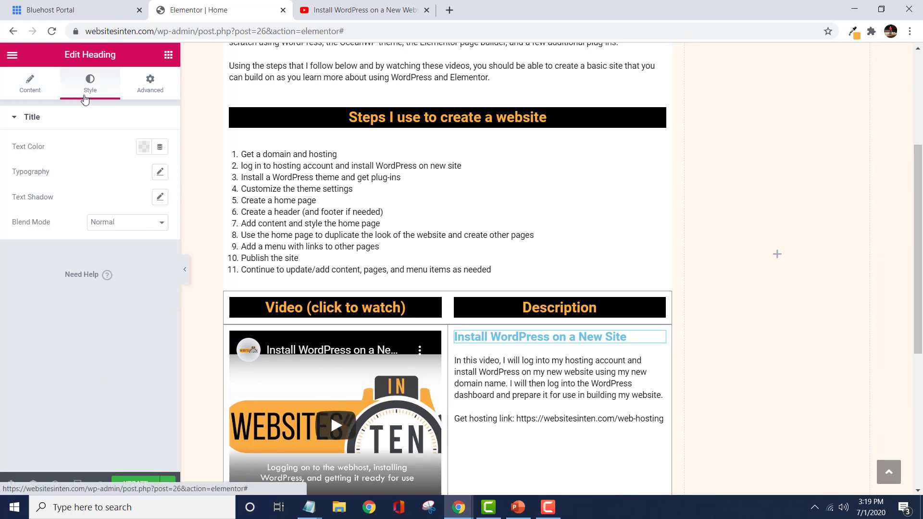
click(144, 151)
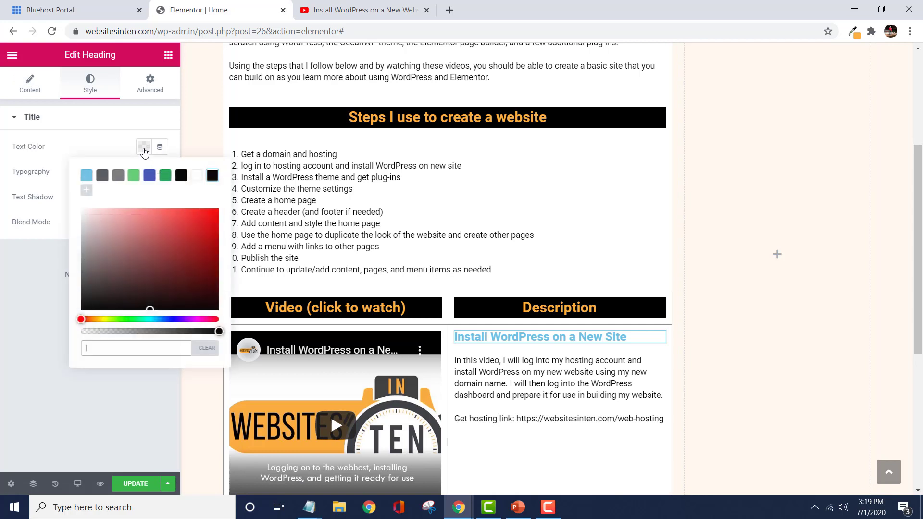
click(102, 176)
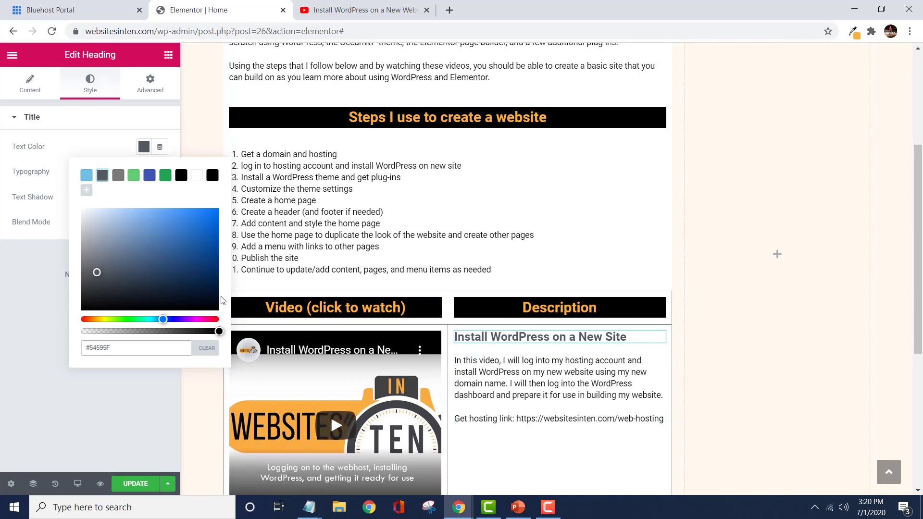
click(144, 147)
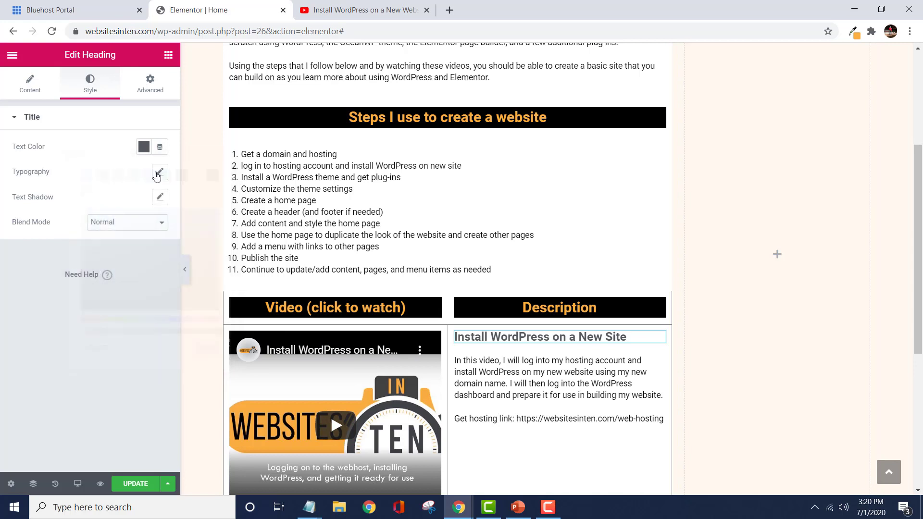
Step: Set the typography size of the "Install WordPress on a New Site" heading to 18 px
click(160, 172)
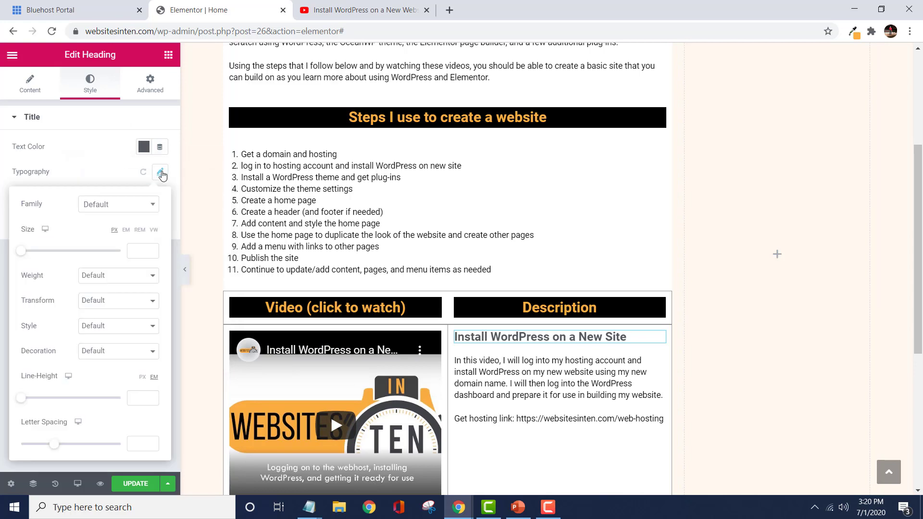
click(150, 250)
text(11)
click(151, 248)
click(151, 249)
click(151, 248)
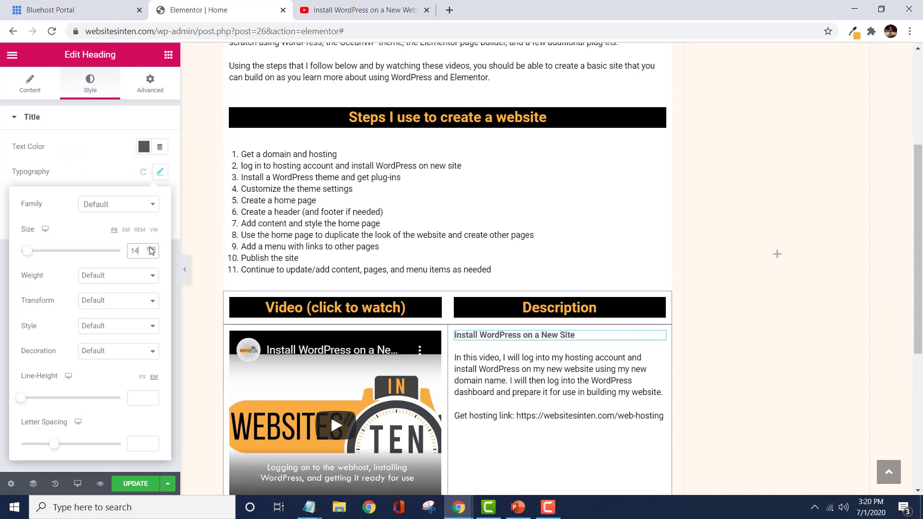
click(150, 249)
click(150, 249)
click(150, 249)
click(150, 249)
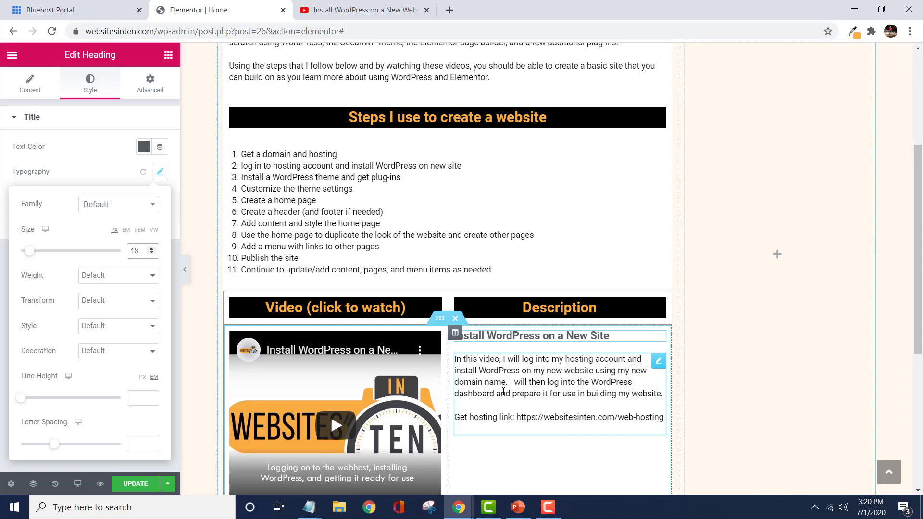
click(526, 418)
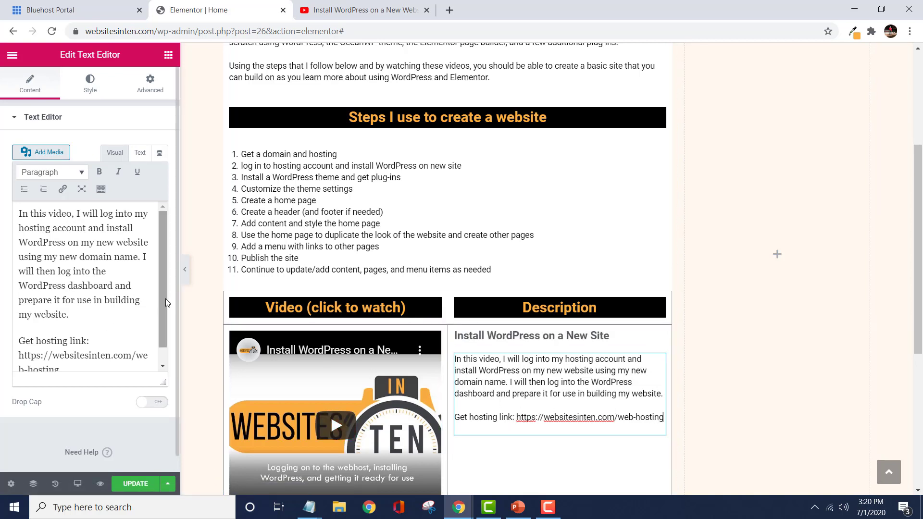
drag(164, 299, 164, 321)
click(79, 335)
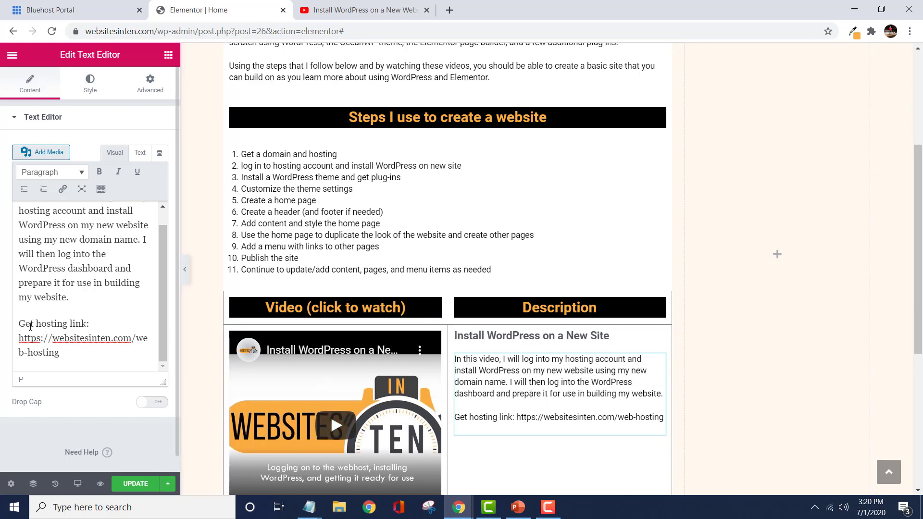
drag(19, 340, 68, 355)
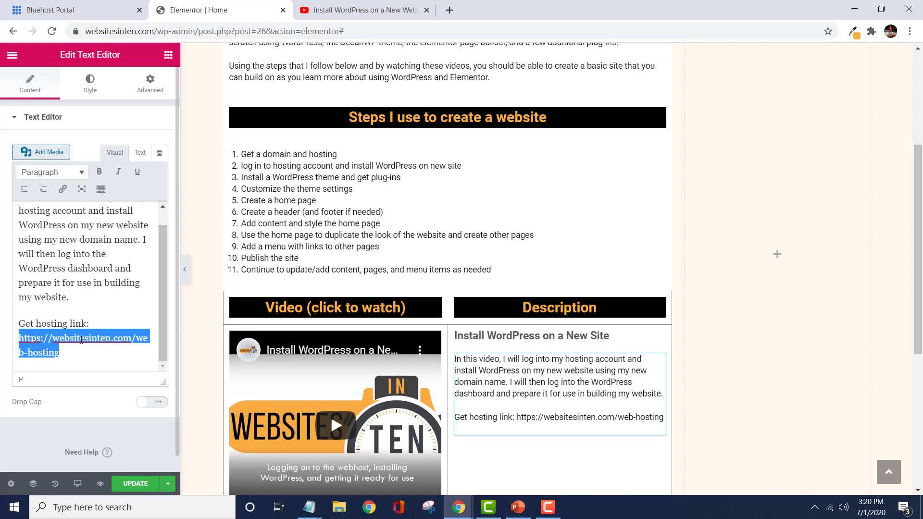
right_click(81, 340)
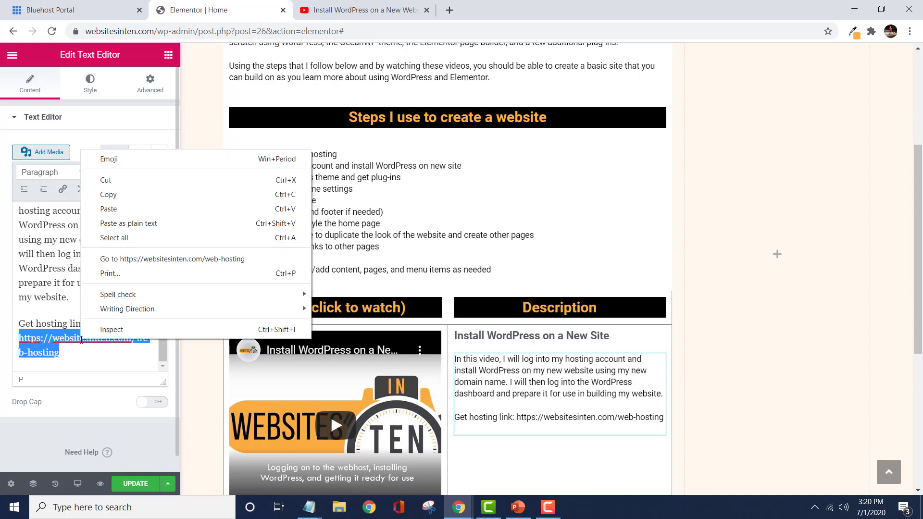
click(63, 191)
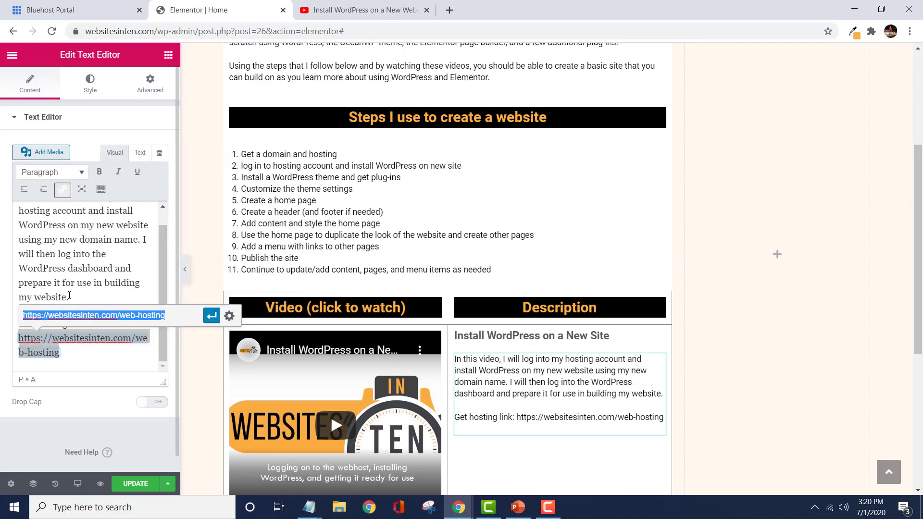
click(212, 316)
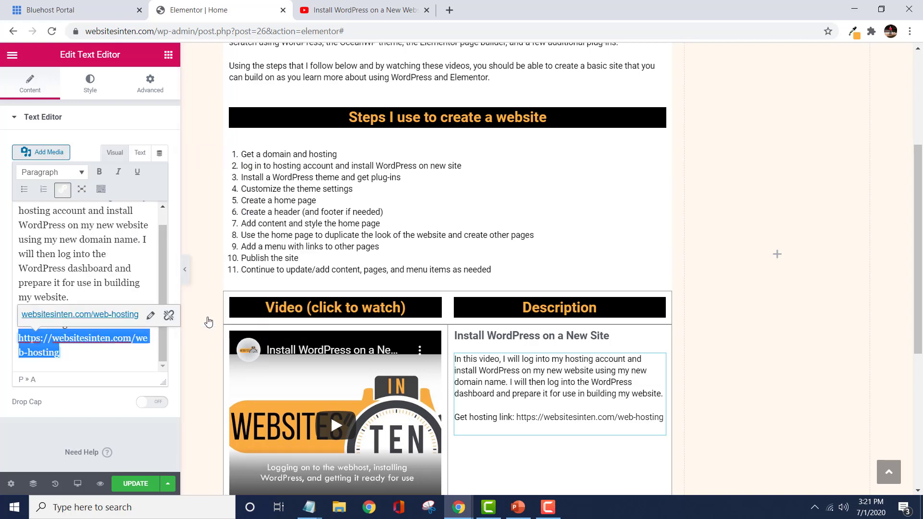
Step: Set the web-hosting link in the description text to open in a new tab
click(150, 315)
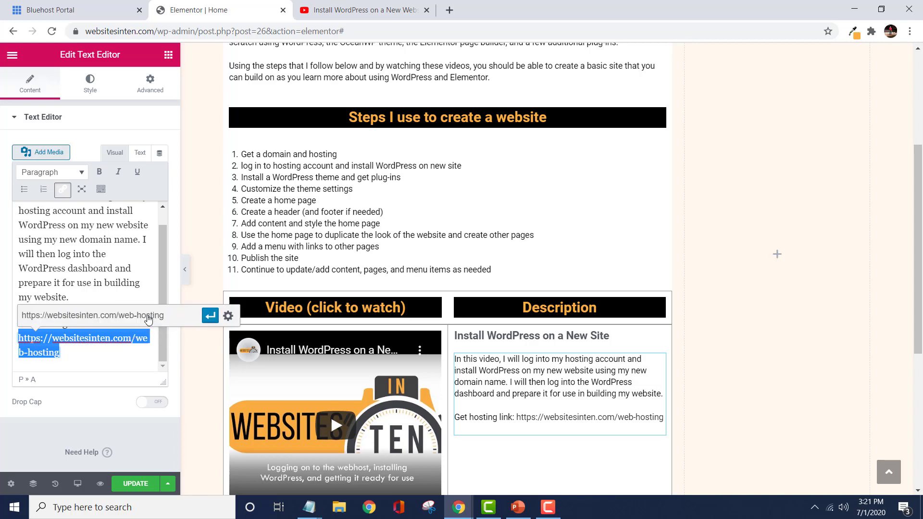
click(228, 316)
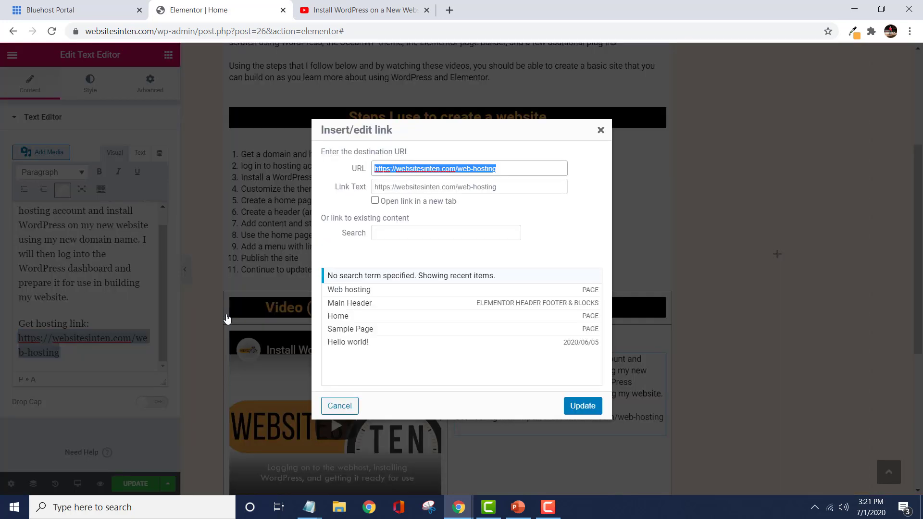
click(375, 201)
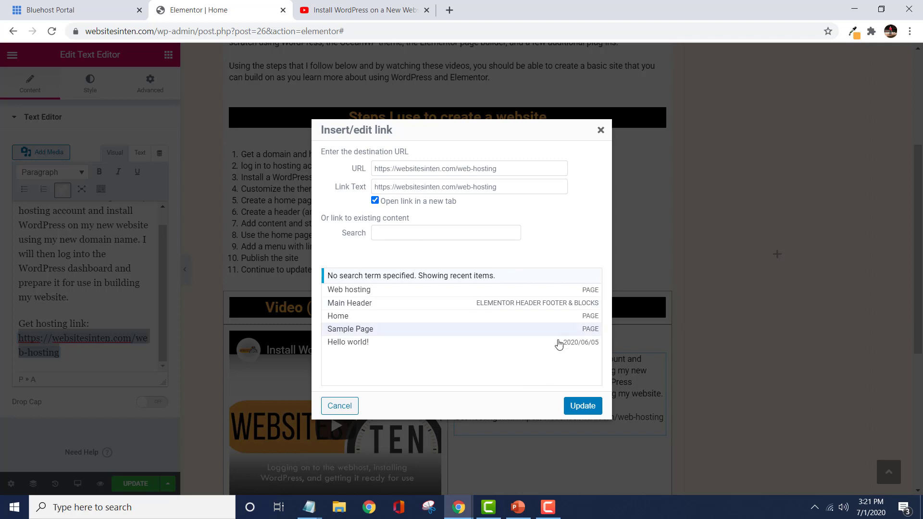
click(585, 407)
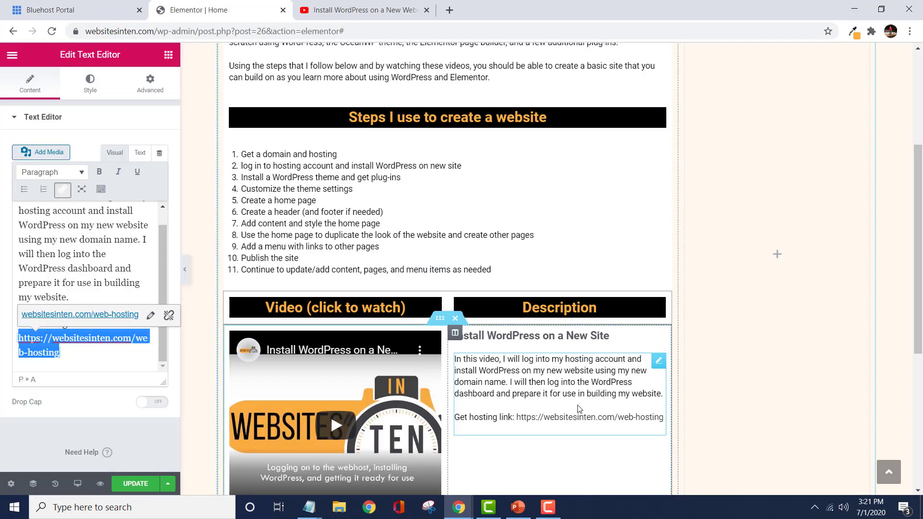
click(94, 254)
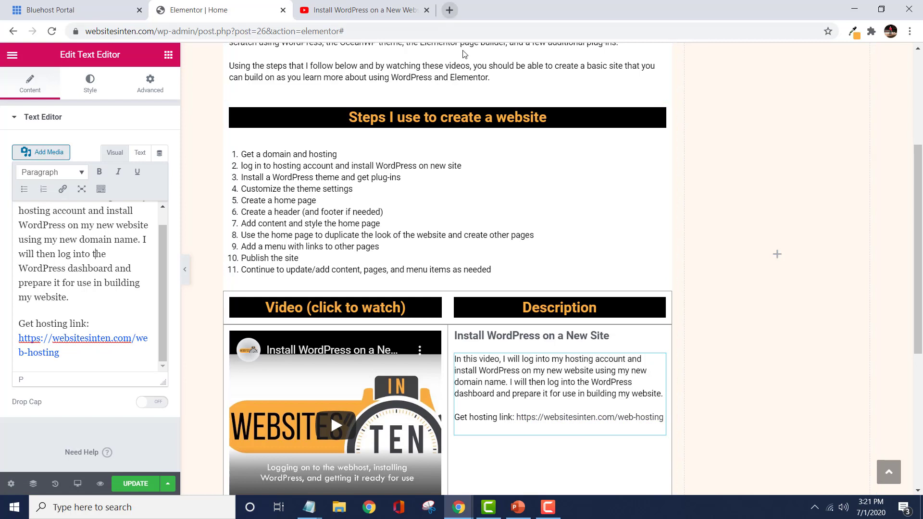
Step: Try duplicating the inner section holding the video and its description, and delete the copy
scroll(572, 421, down, 2)
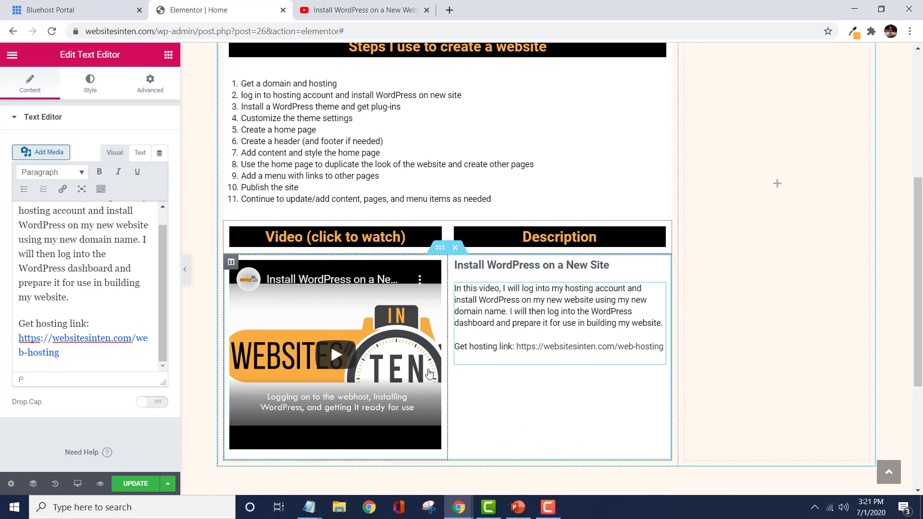
click(441, 250)
right_click(441, 250)
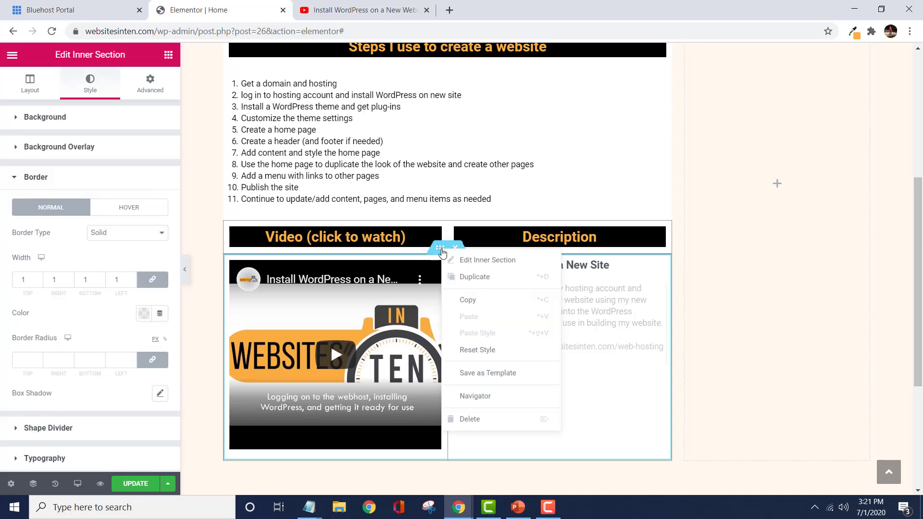
click(474, 284)
scroll(527, 387, down, 6)
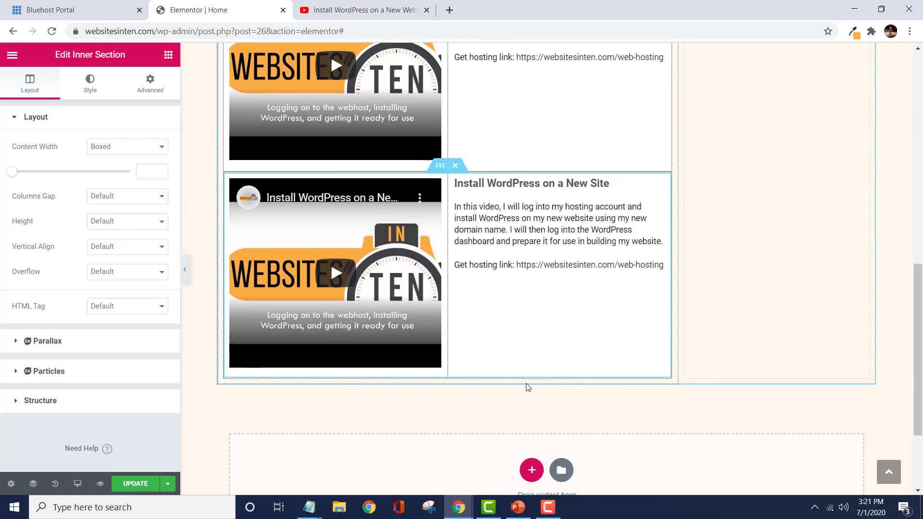
scroll(527, 388, up, 2)
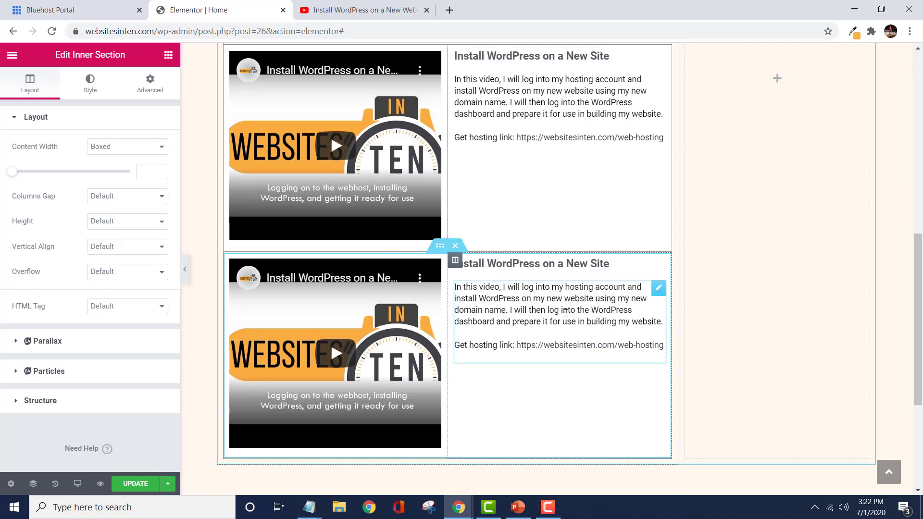
scroll(560, 312, up, 3)
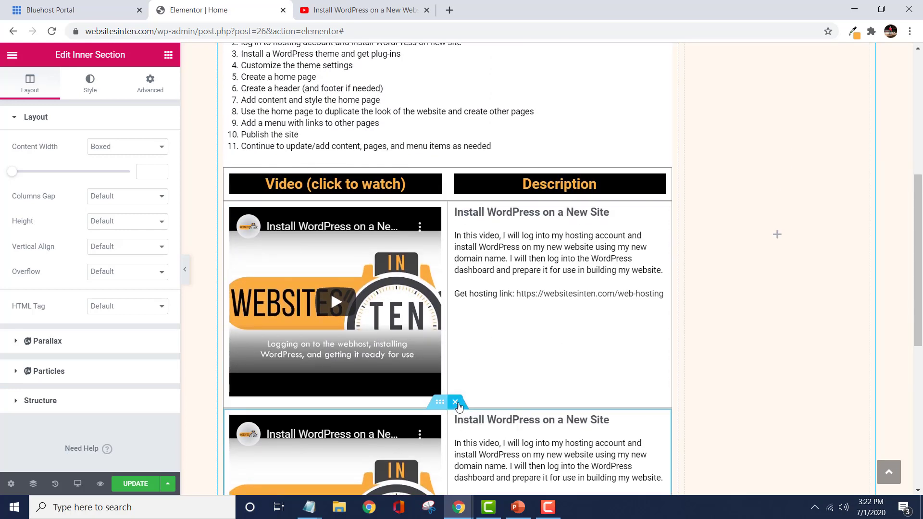
click(456, 404)
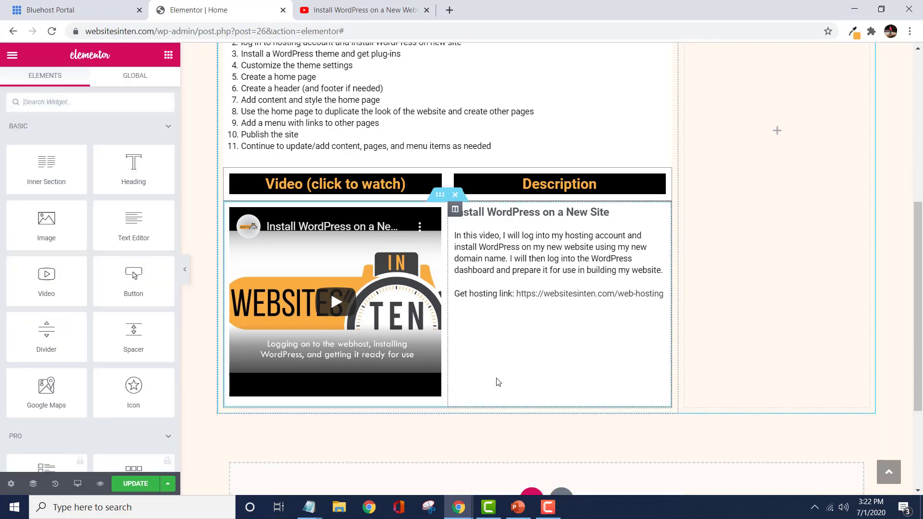
Step: Review the home page layout from the header through the steps list to the video and description table
scroll(496, 378, up, 2)
scroll(496, 378, up, 5)
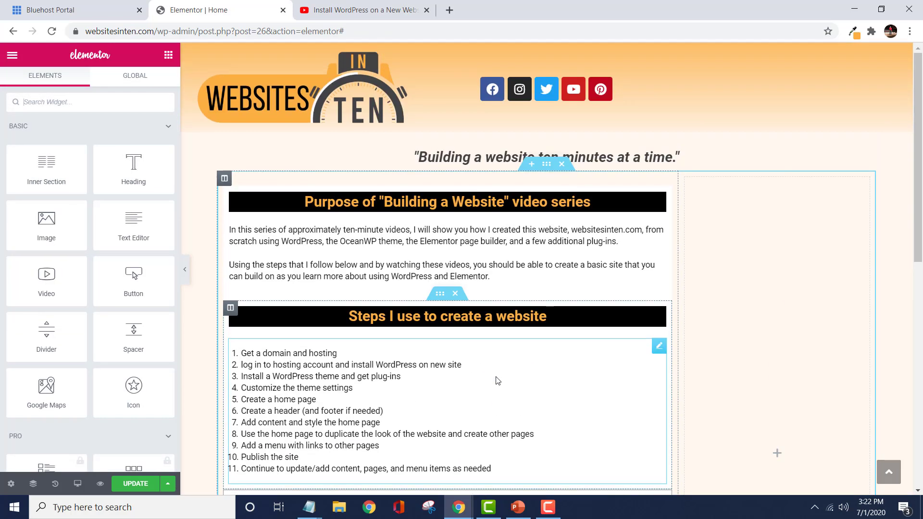
scroll(493, 380, down, 1)
scroll(493, 380, up, 1)
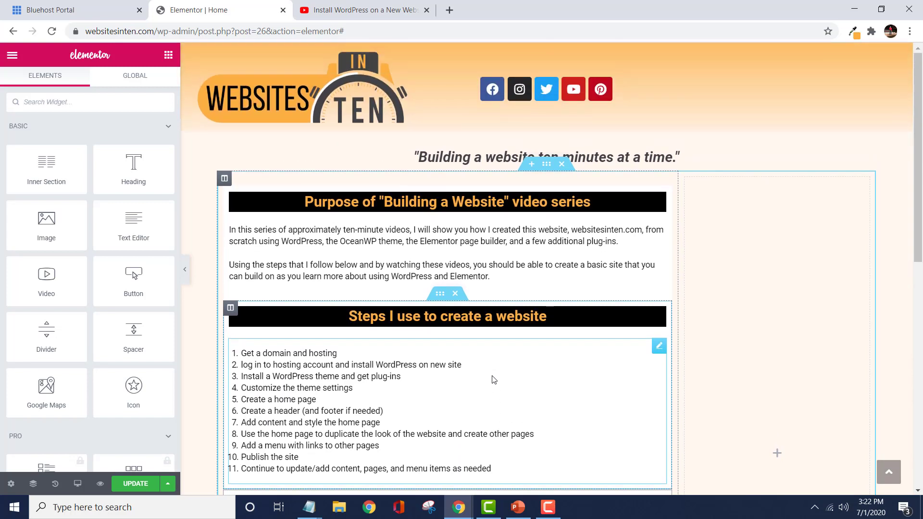
scroll(493, 380, down, 1)
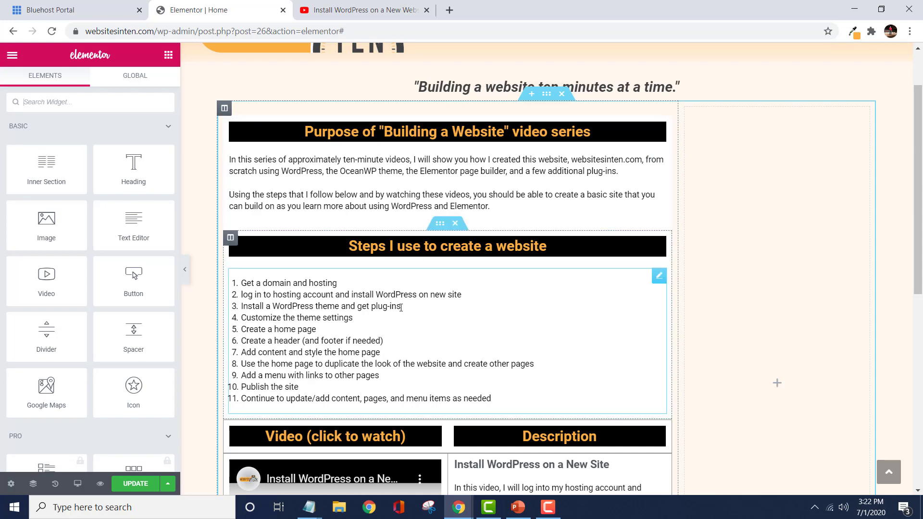
scroll(431, 388, down, 3)
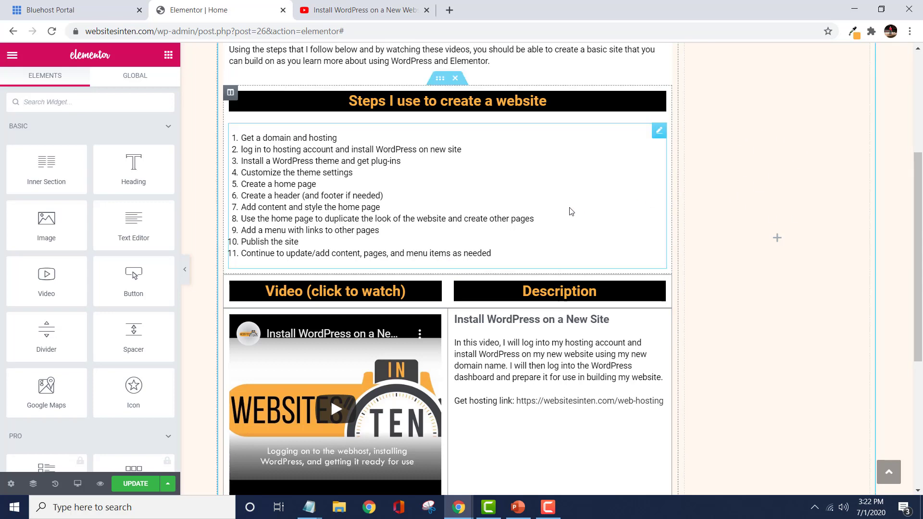
scroll(562, 239, up, 5)
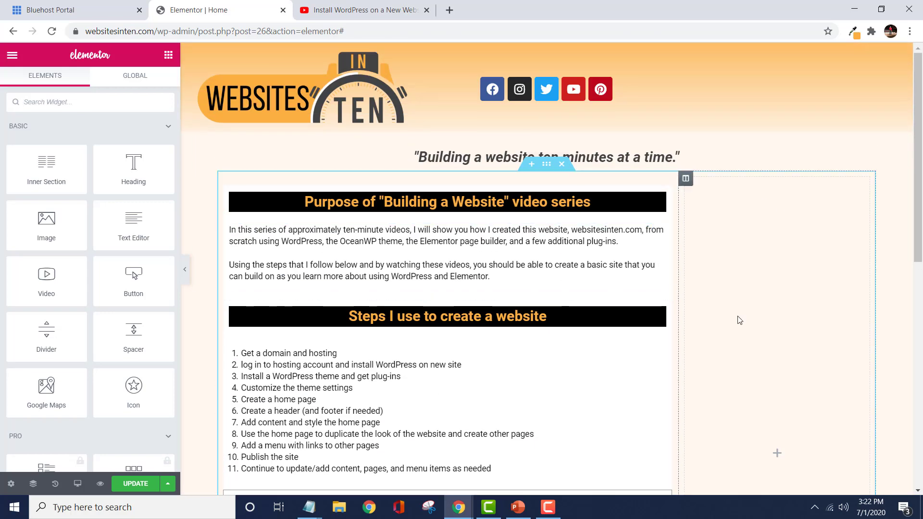